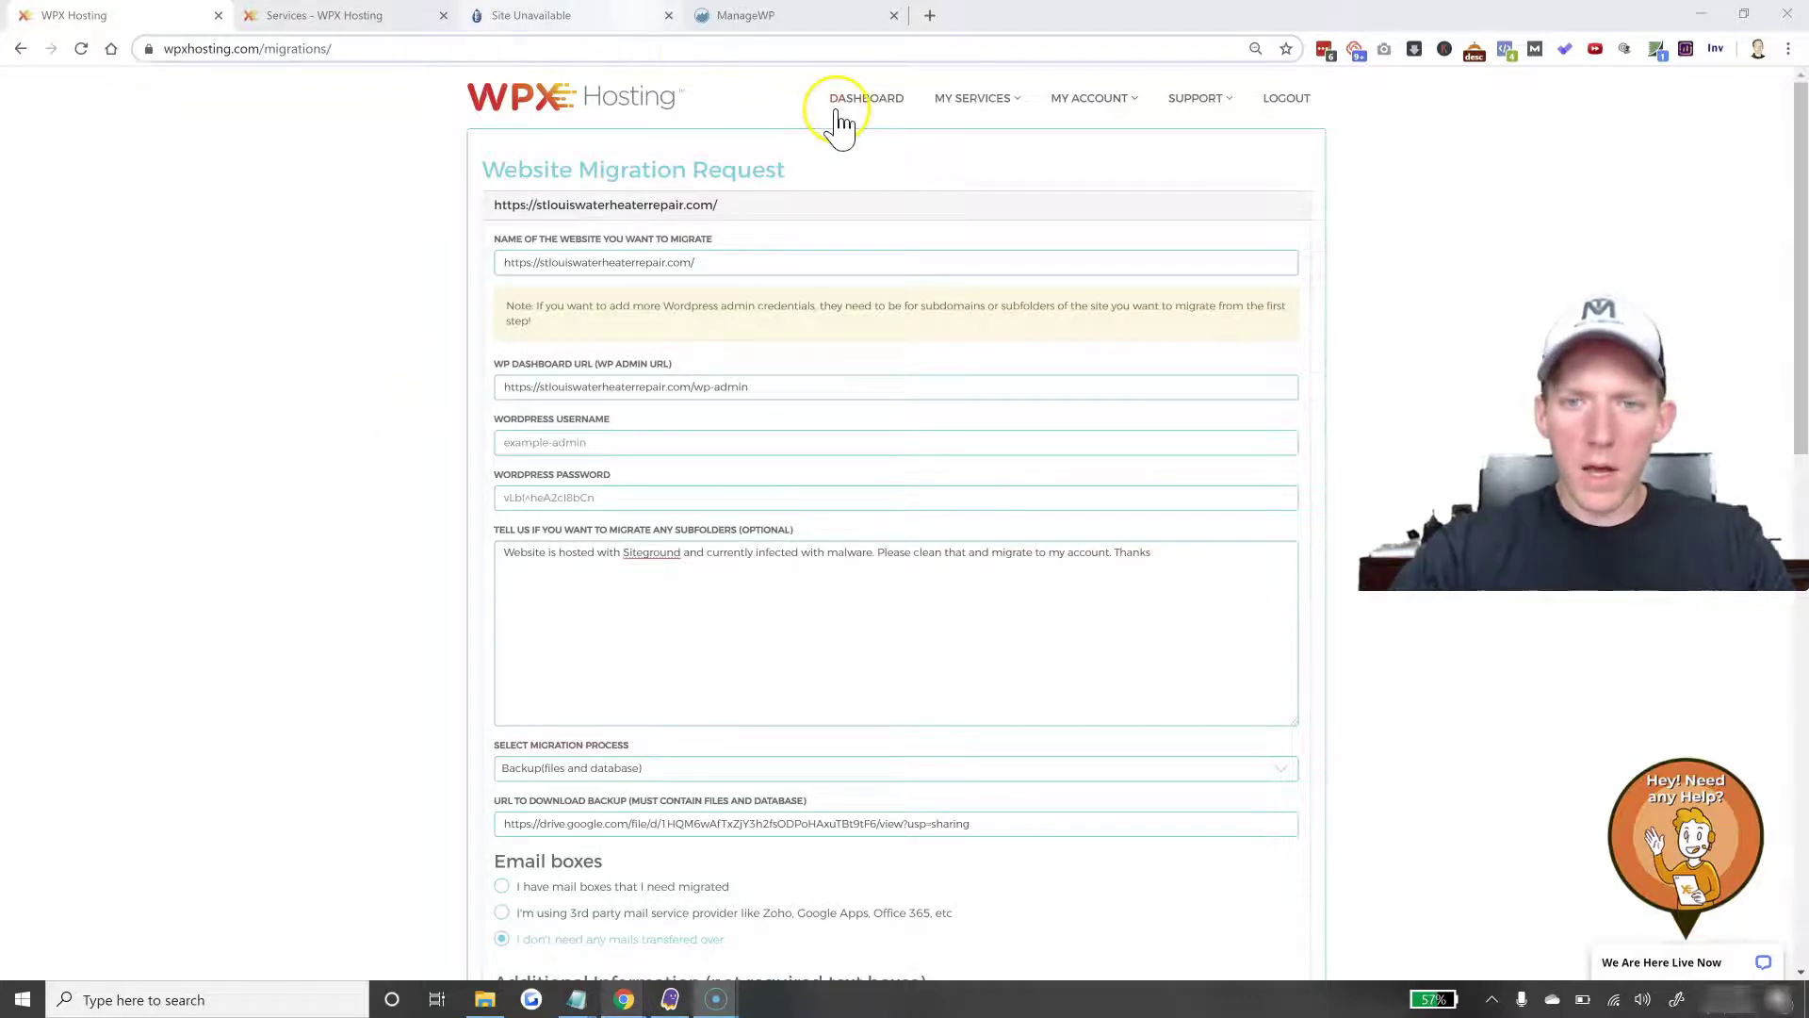
- Browse the My Account settings options and bring up the Support menu
{"action": "left_click", "coordinate": [1119, 104]}
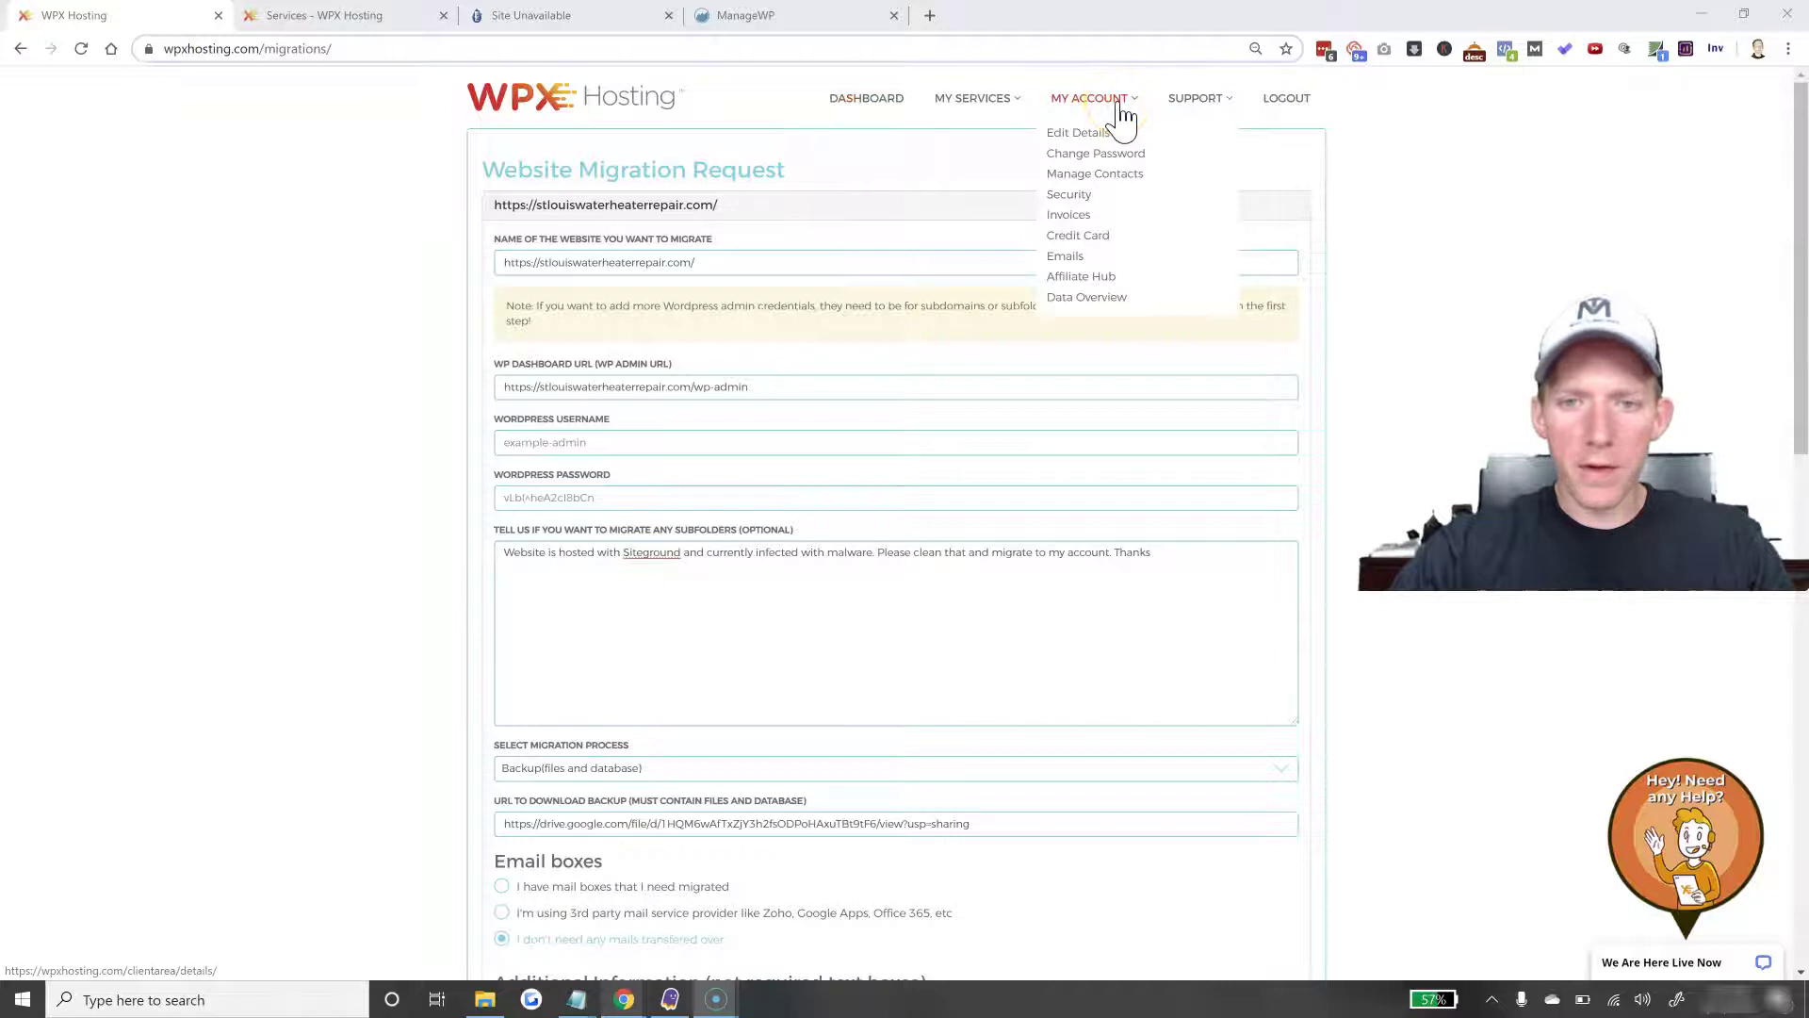
{"action": "left_click", "coordinate": [1093, 134]}
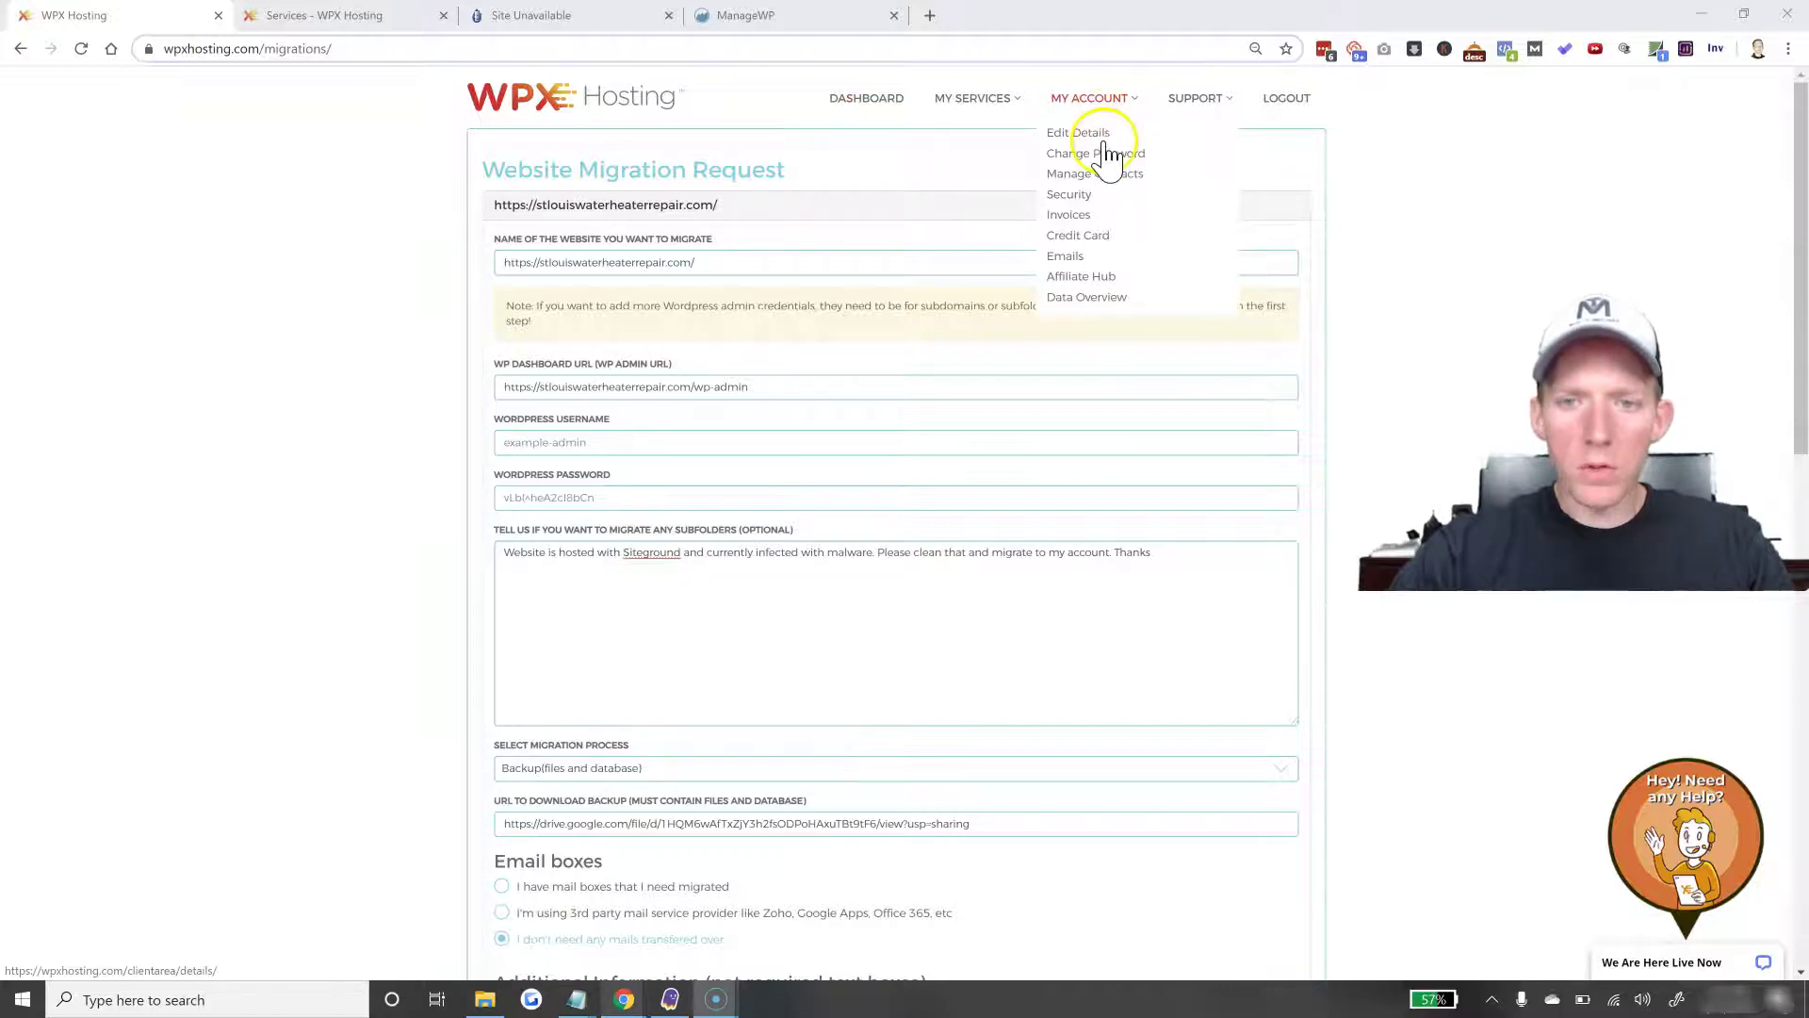
{"action": "mouse_move", "coordinate": [1206, 105]}
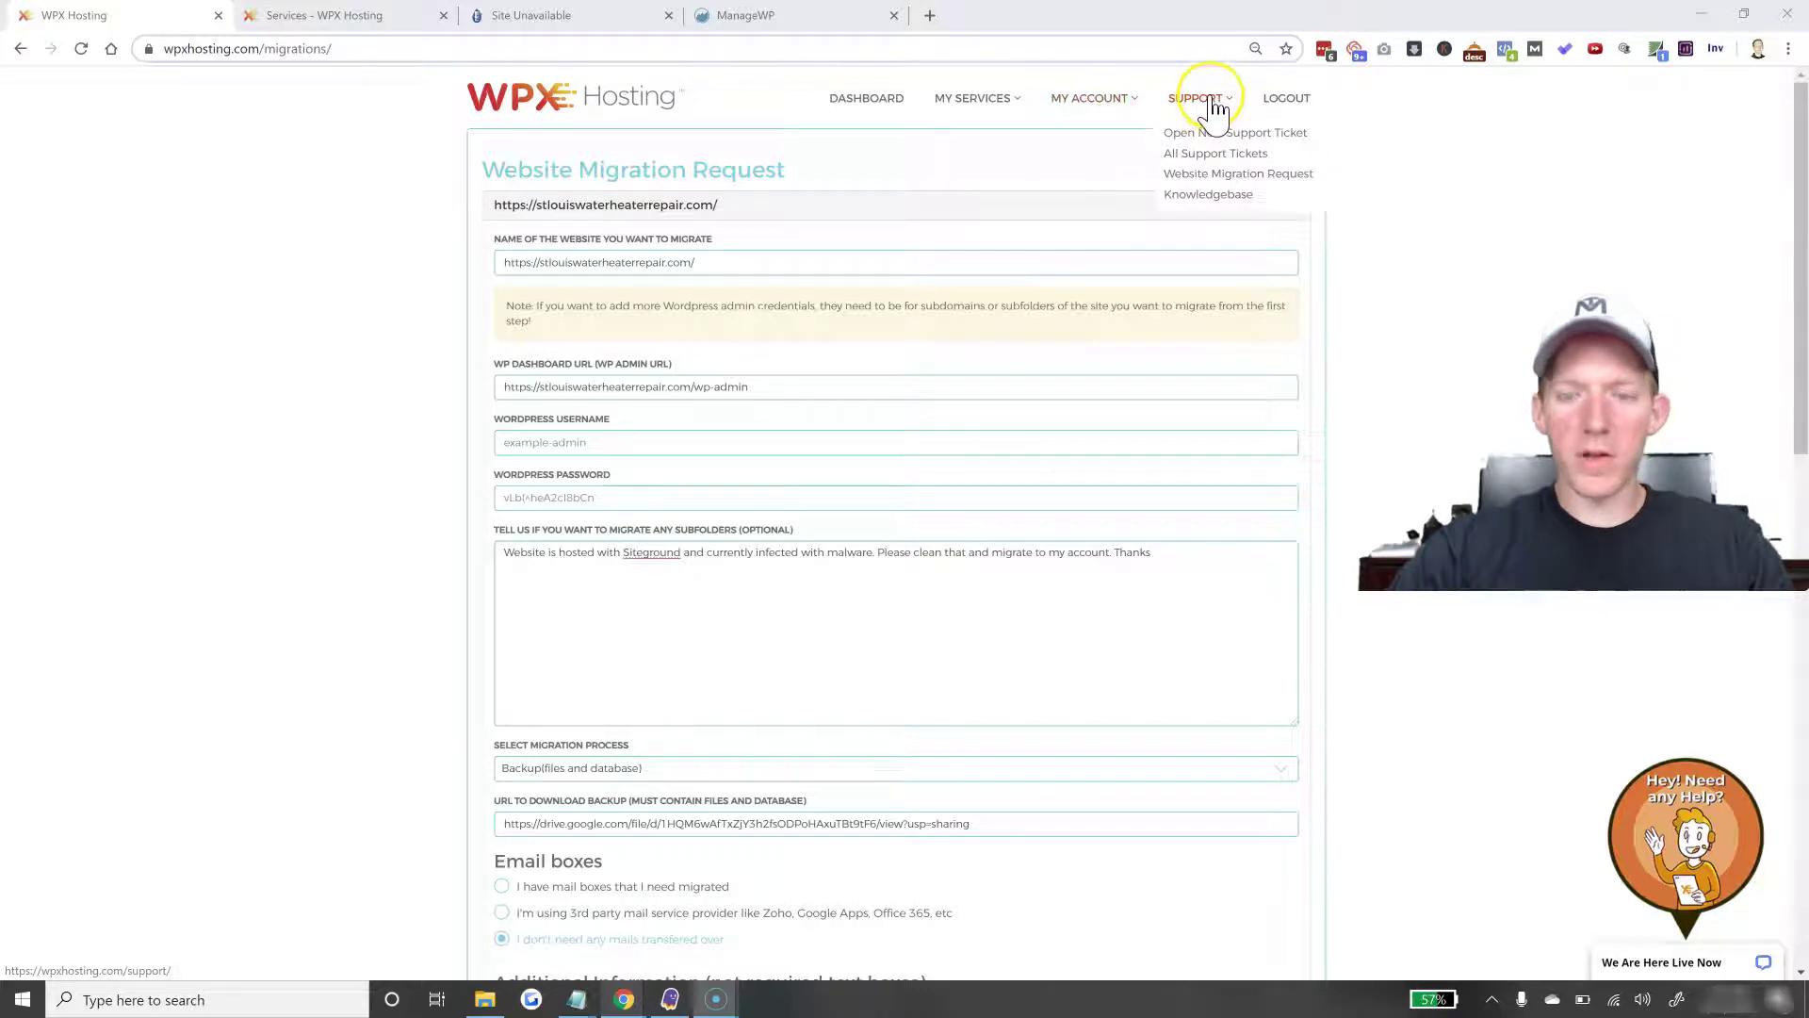
{"action": "left_click", "coordinate": [1219, 179]}
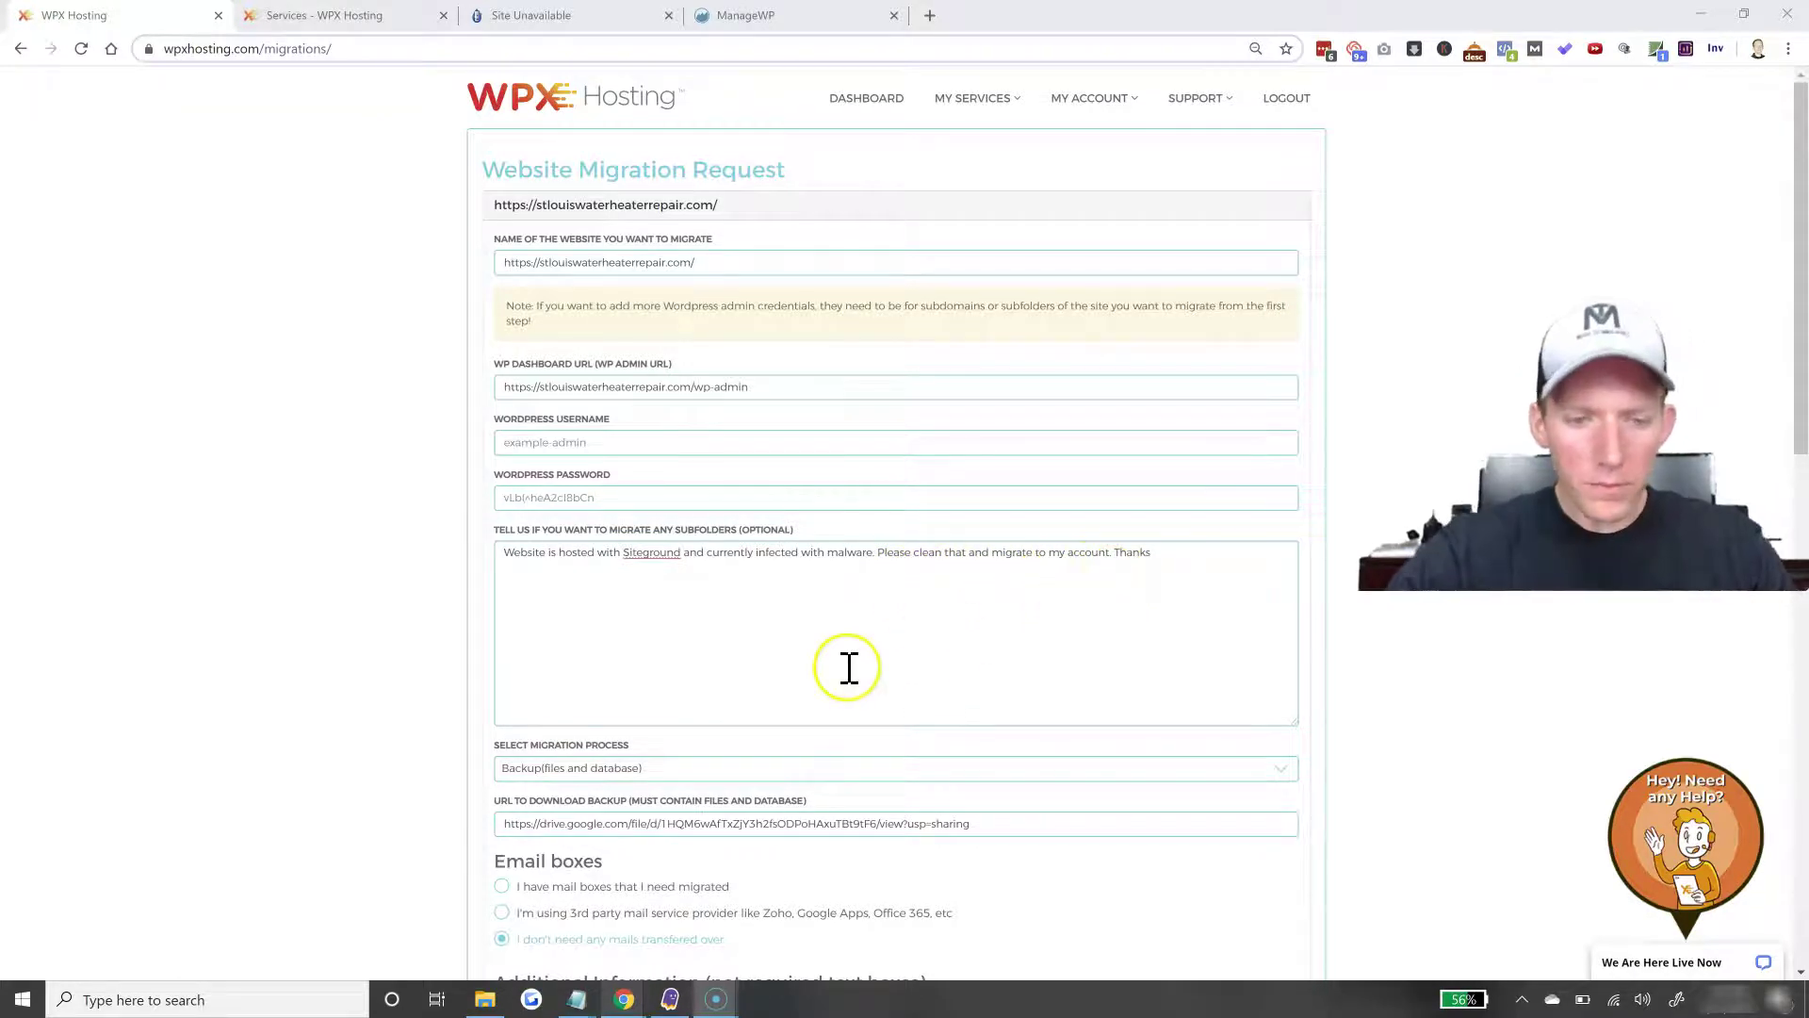
- Keep Backup (files and database) as the migration process and switch to the ManageWP backups tab
{"action": "scroll", "coordinate": [848, 666], "scroll_direction": "down", "scroll_amount": 2}
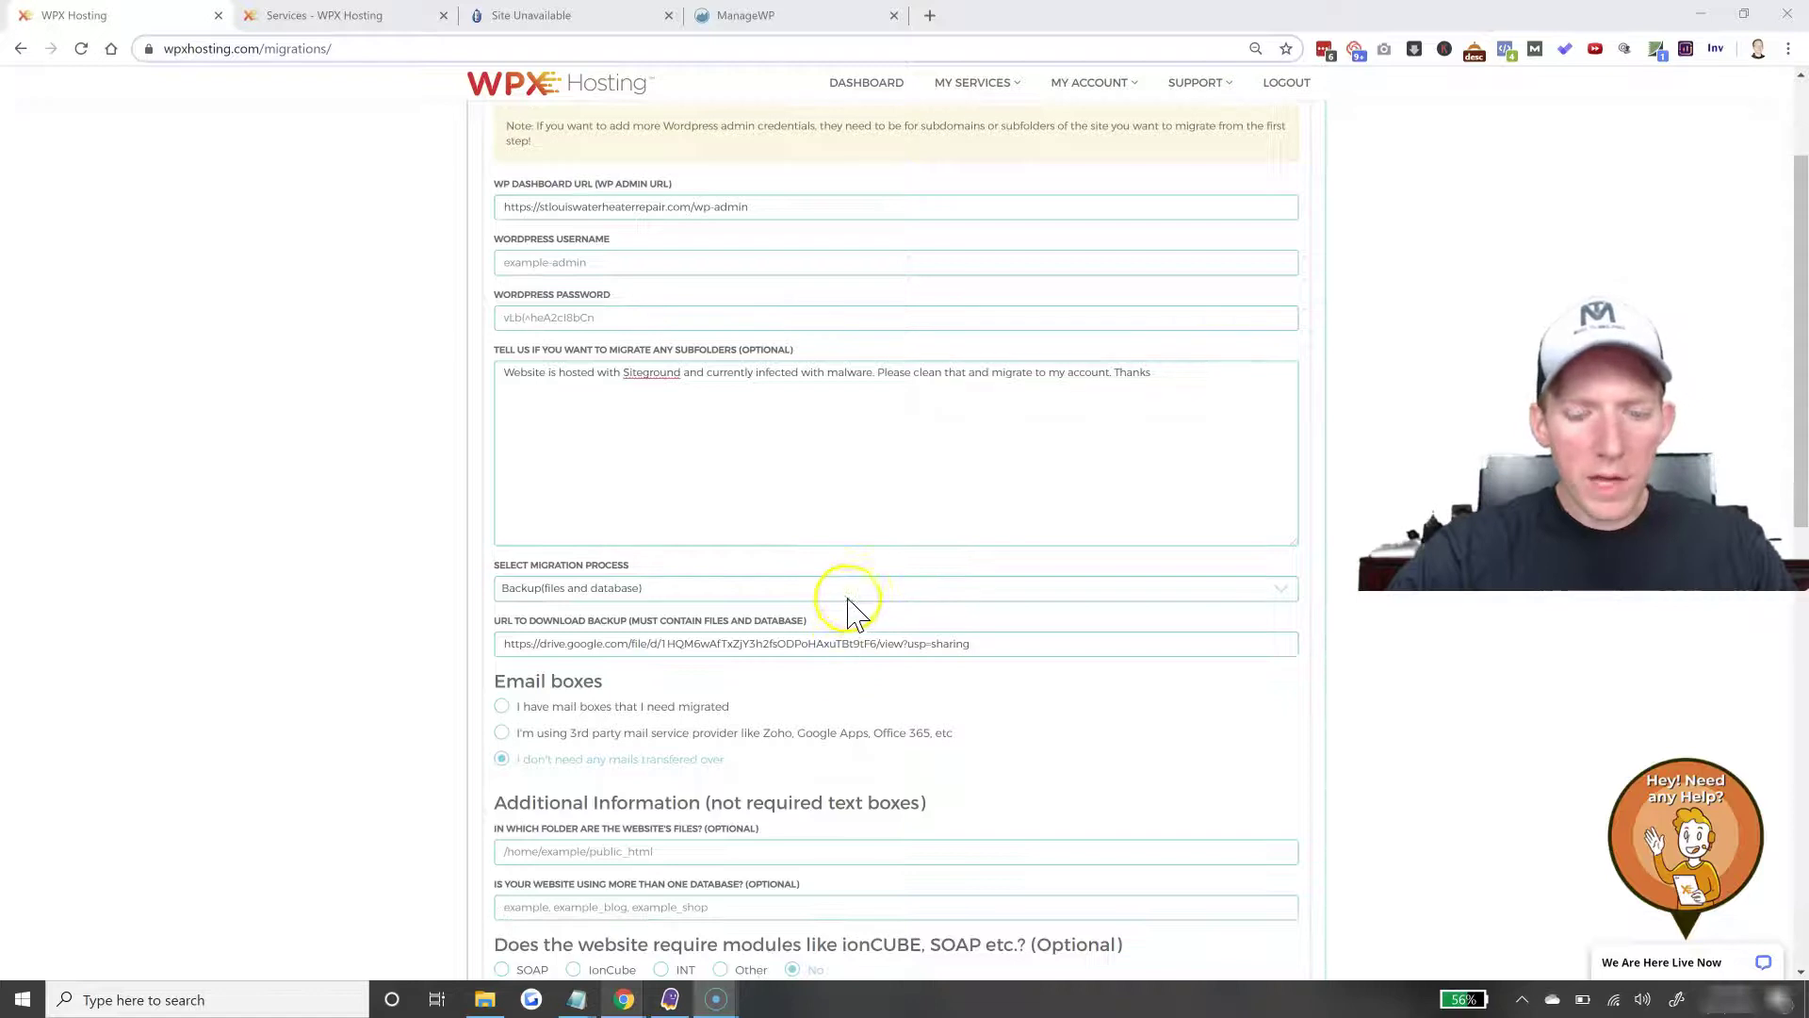
{"action": "left_click", "coordinate": [850, 594]}
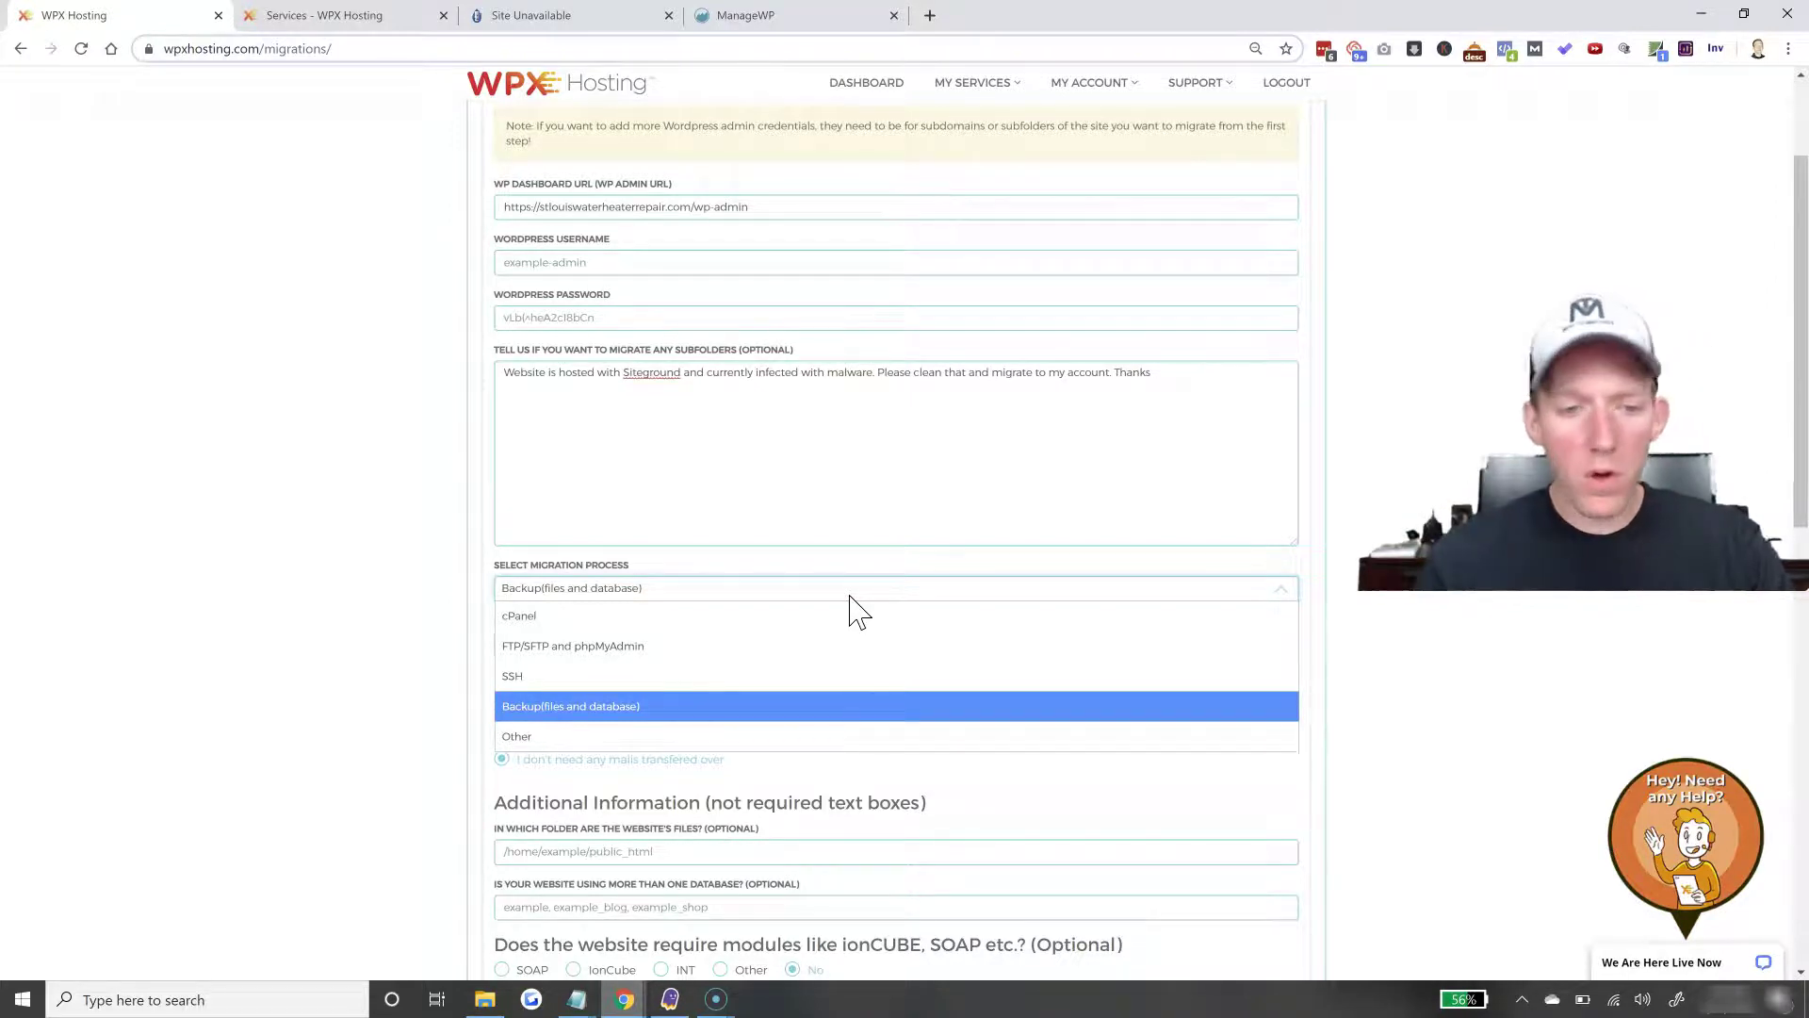
{"action": "left_click", "coordinate": [607, 709]}
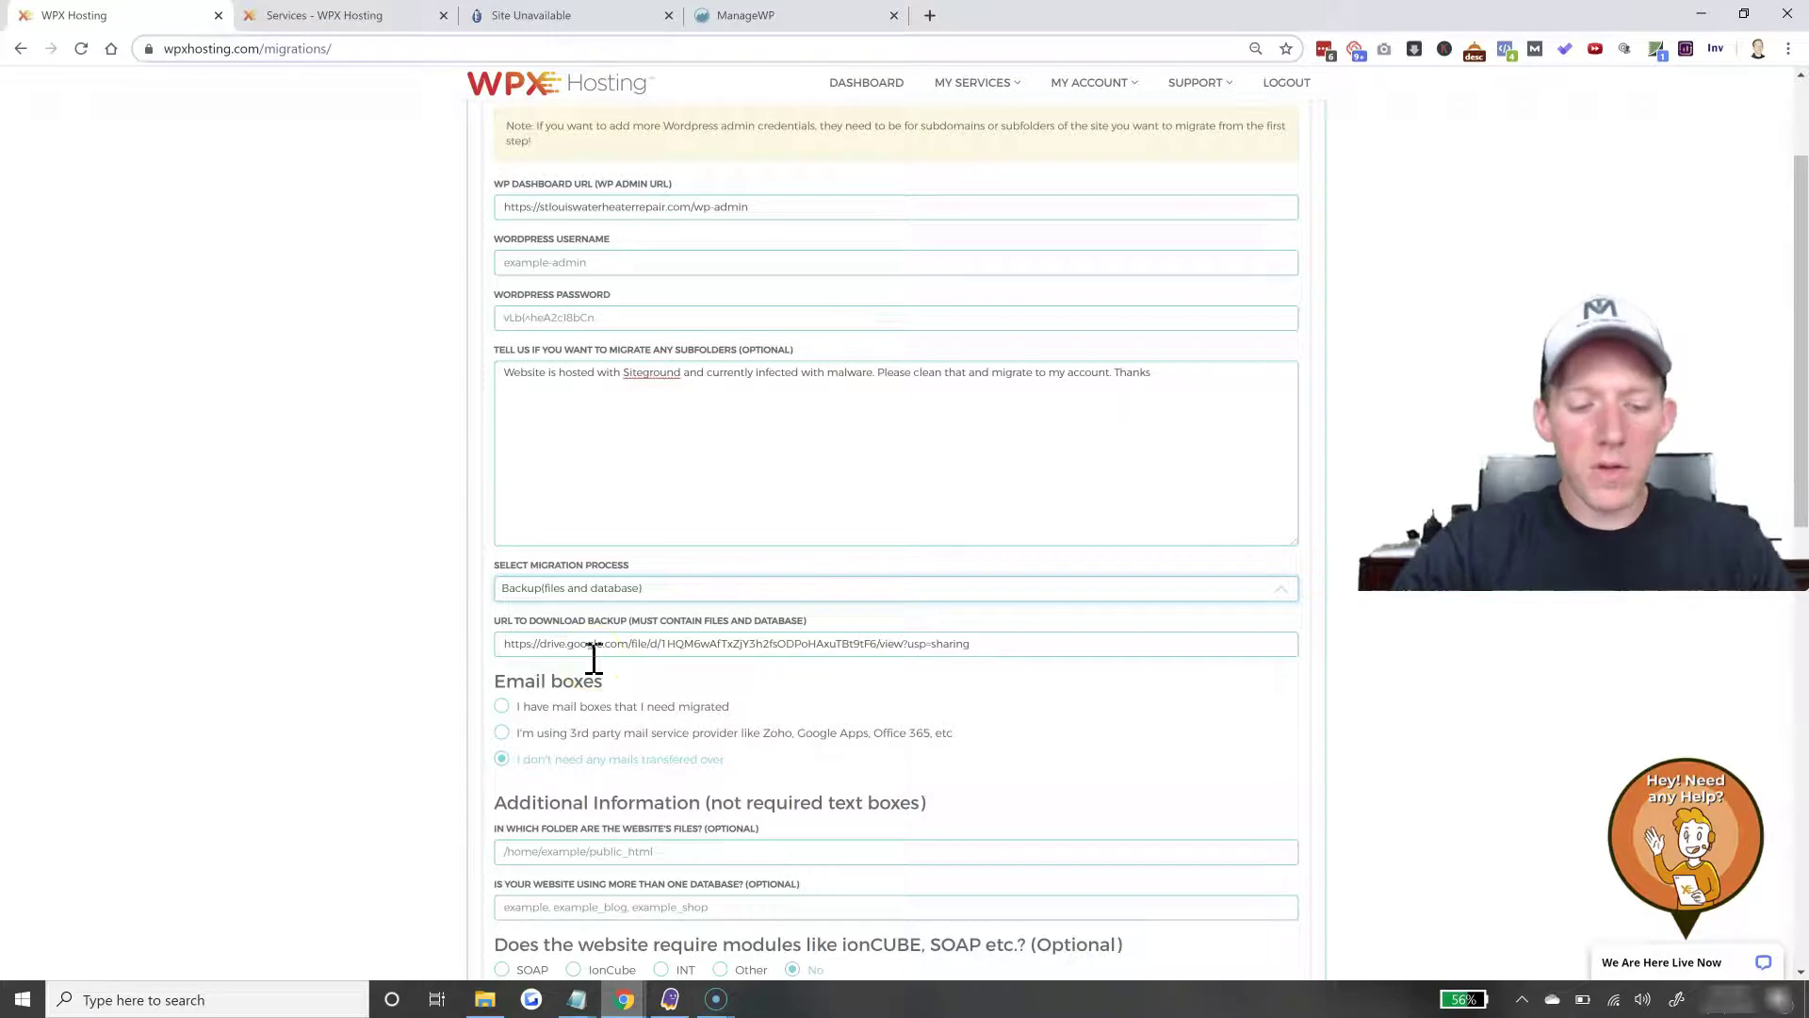
{"action": "left_click", "coordinate": [765, 19]}
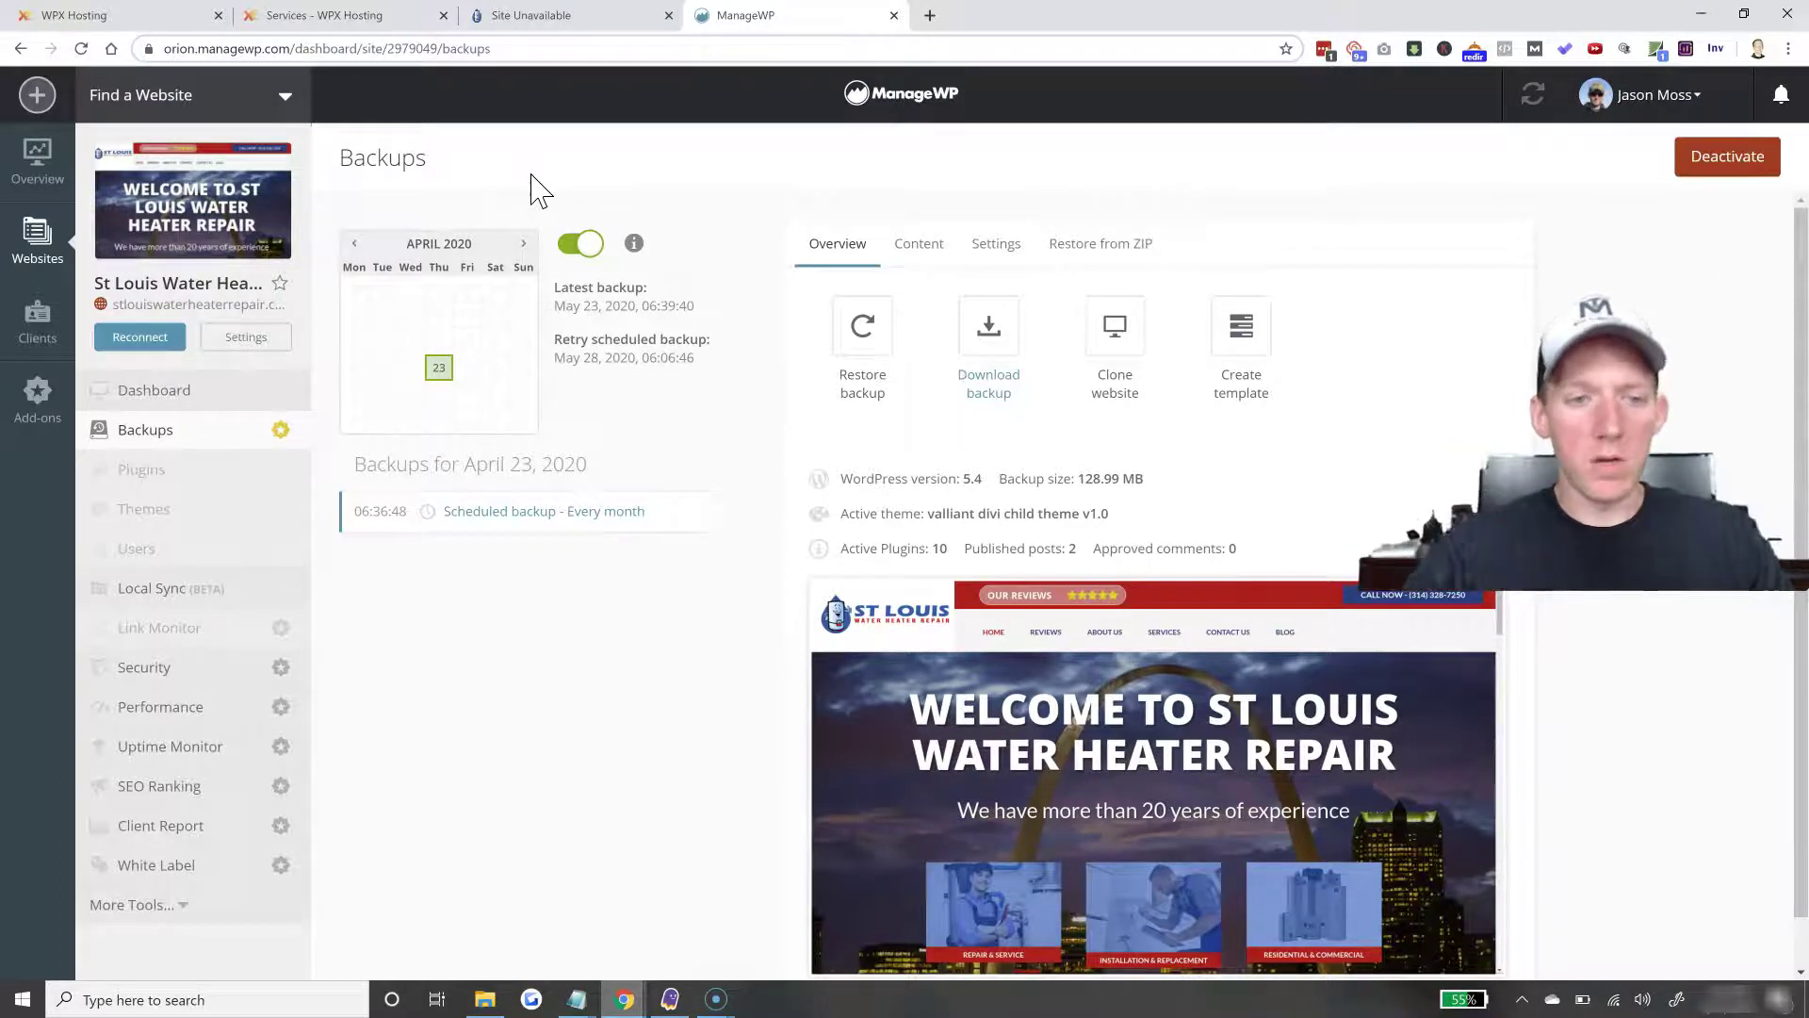
- Download the site's latest ManageWP backup and return to the WPX Hosting migration form
{"action": "left_click", "coordinate": [576, 382]}
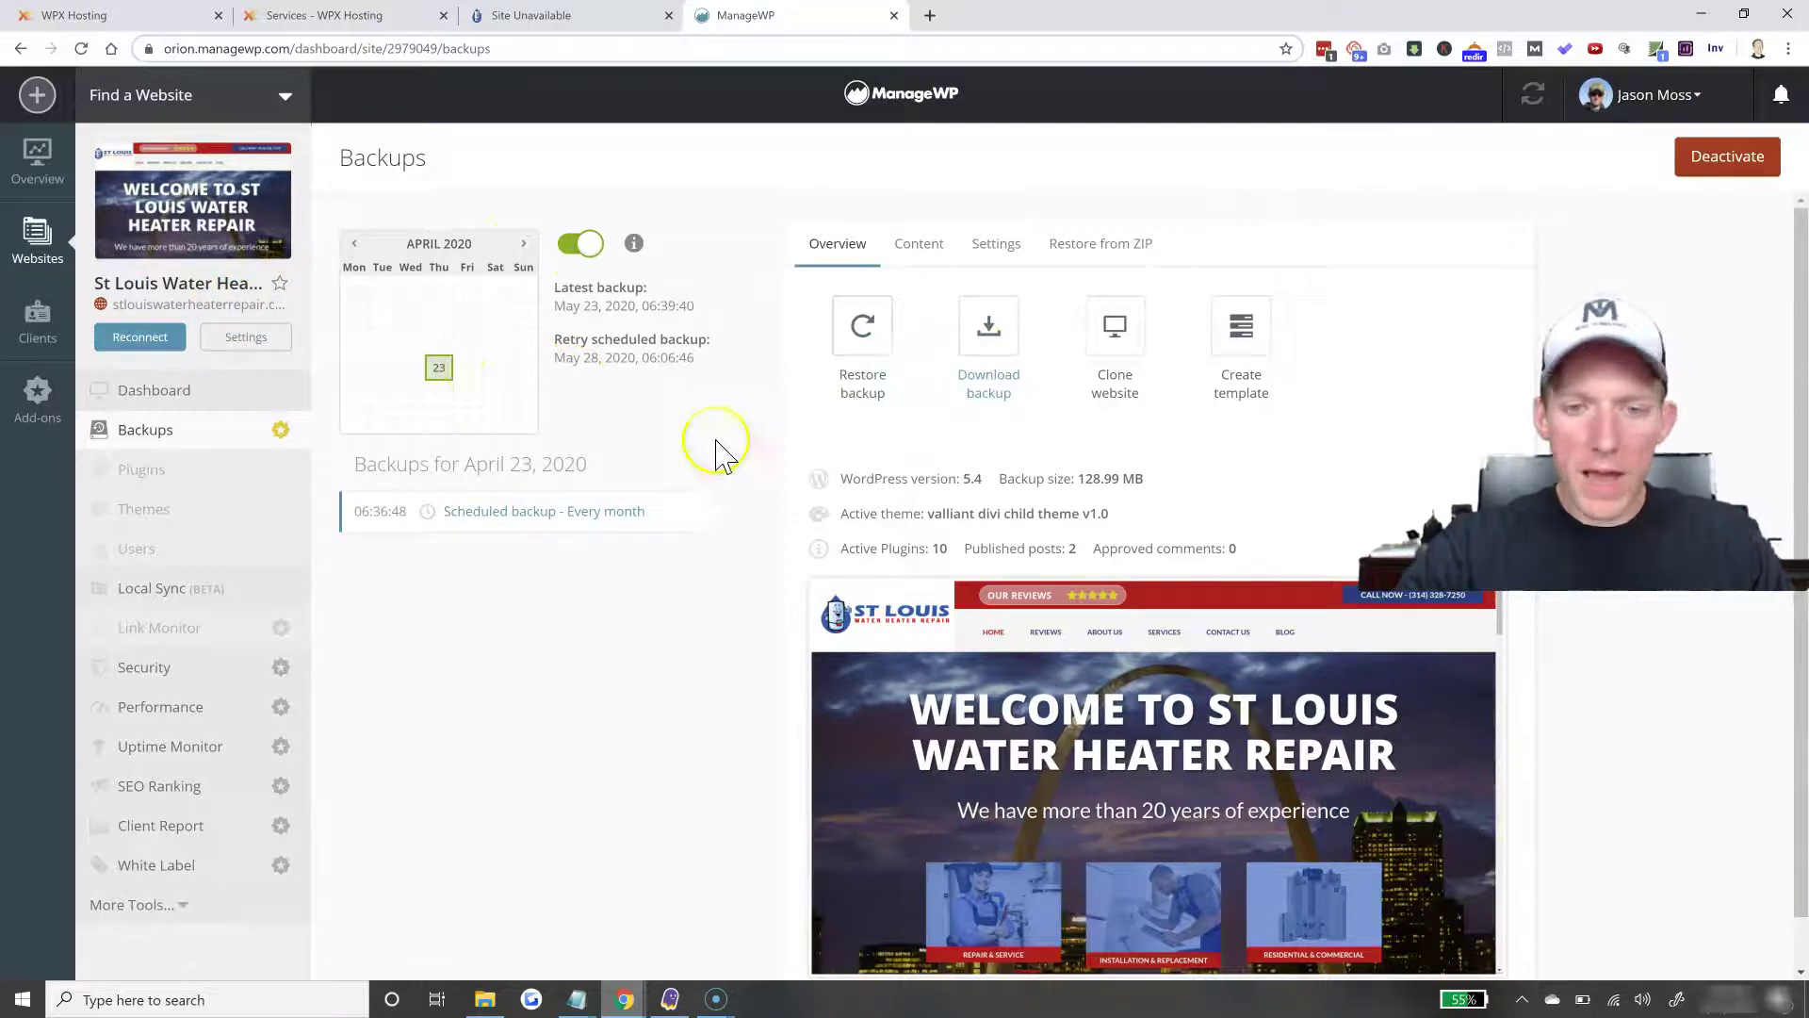
{"action": "left_click", "coordinate": [977, 405]}
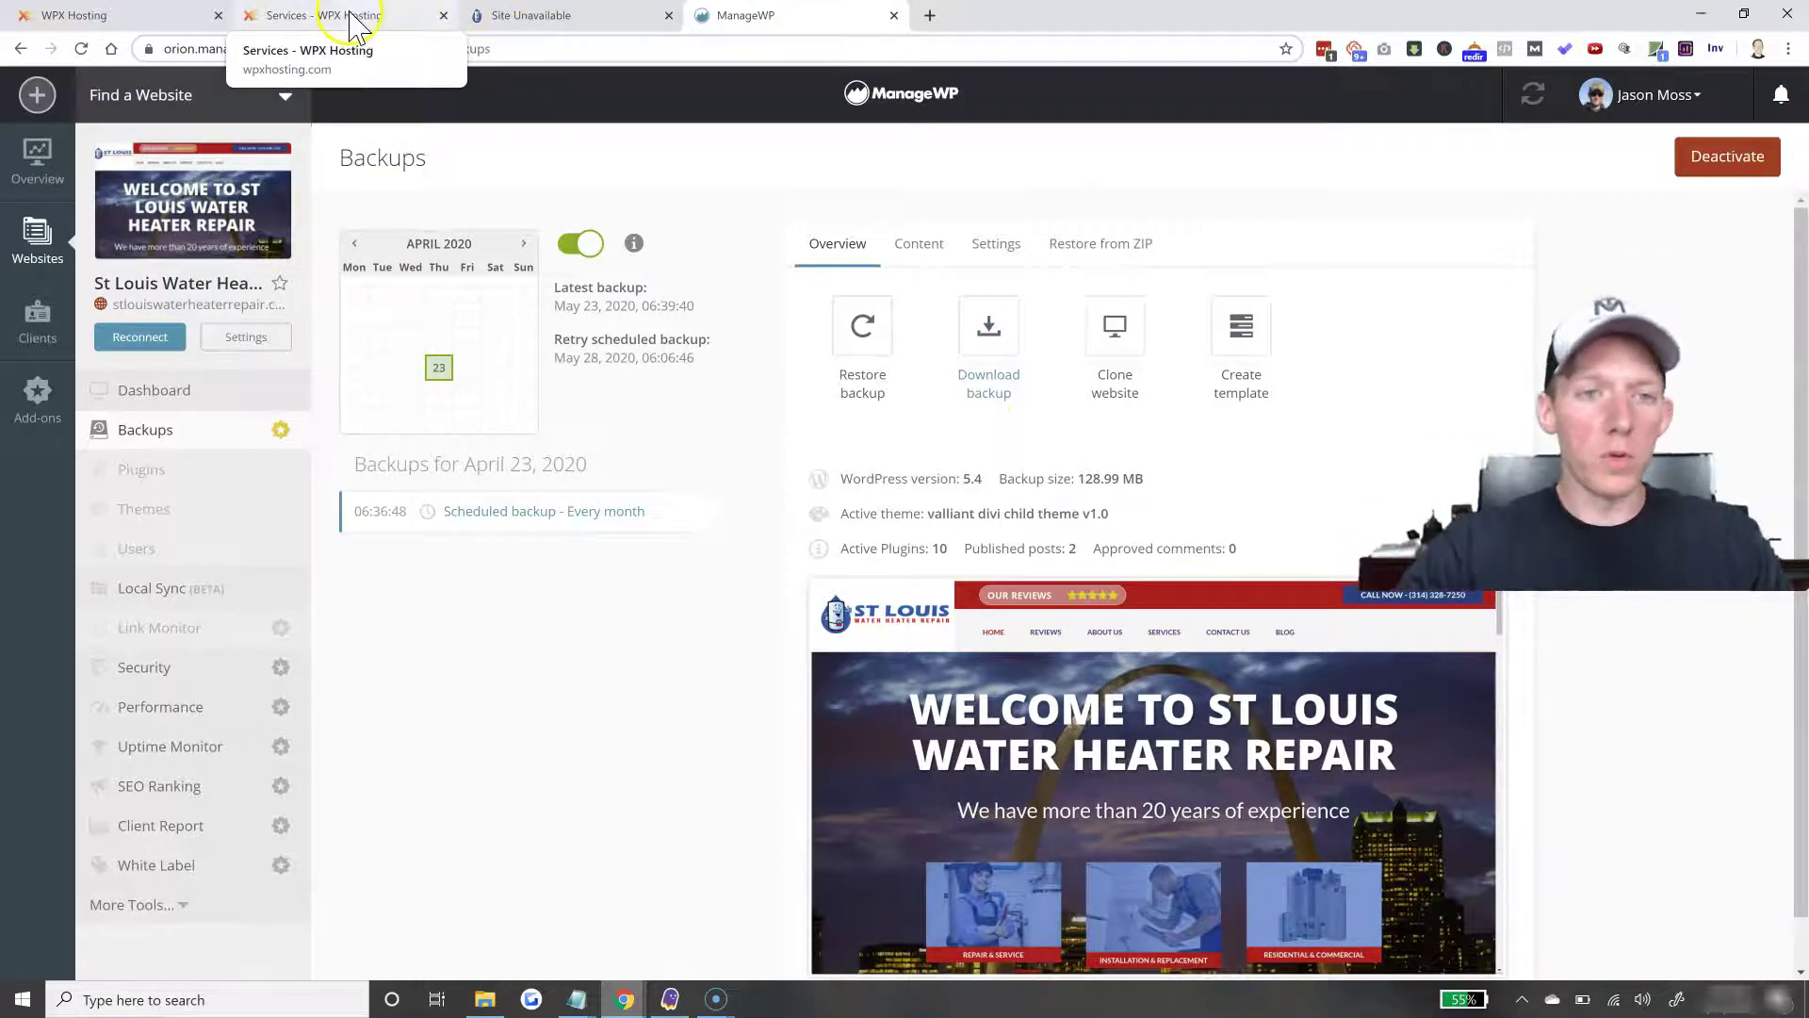
{"action": "left_click", "coordinate": [143, 17]}
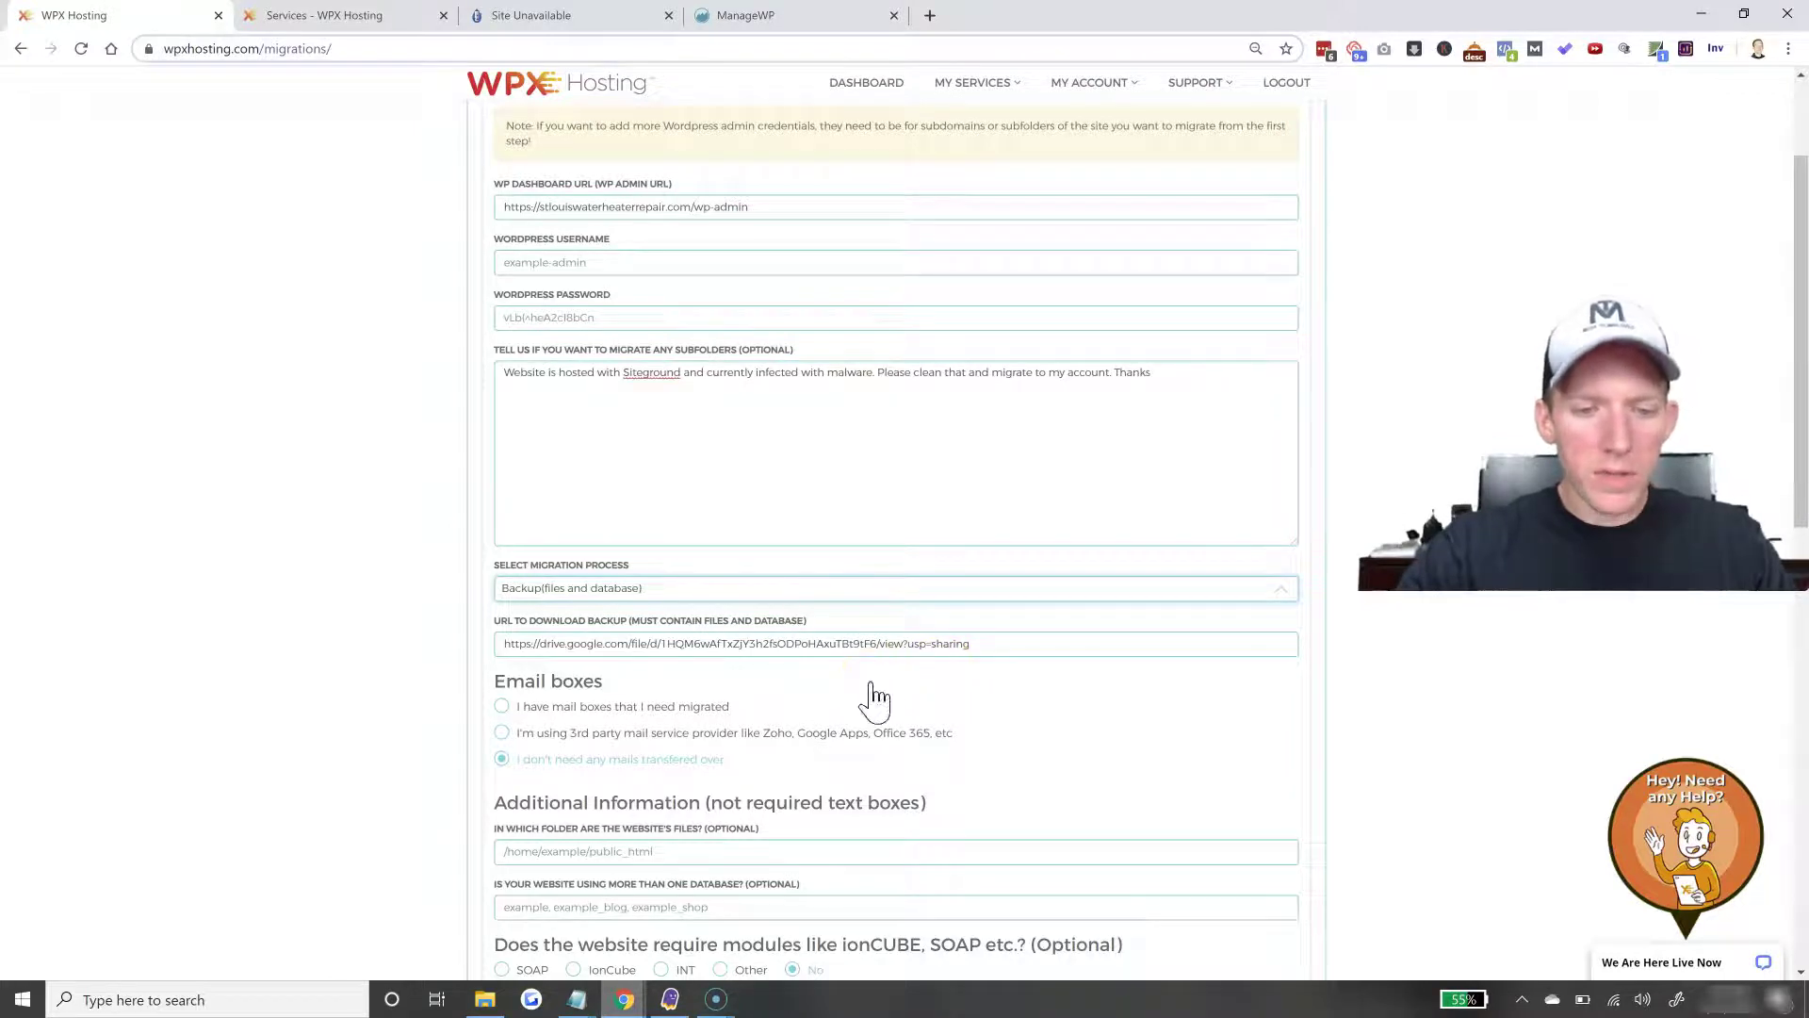
- Leave the email question set to no mailboxes to migrate
{"action": "scroll", "coordinate": [873, 698], "scroll_direction": "down", "scroll_amount": 2}
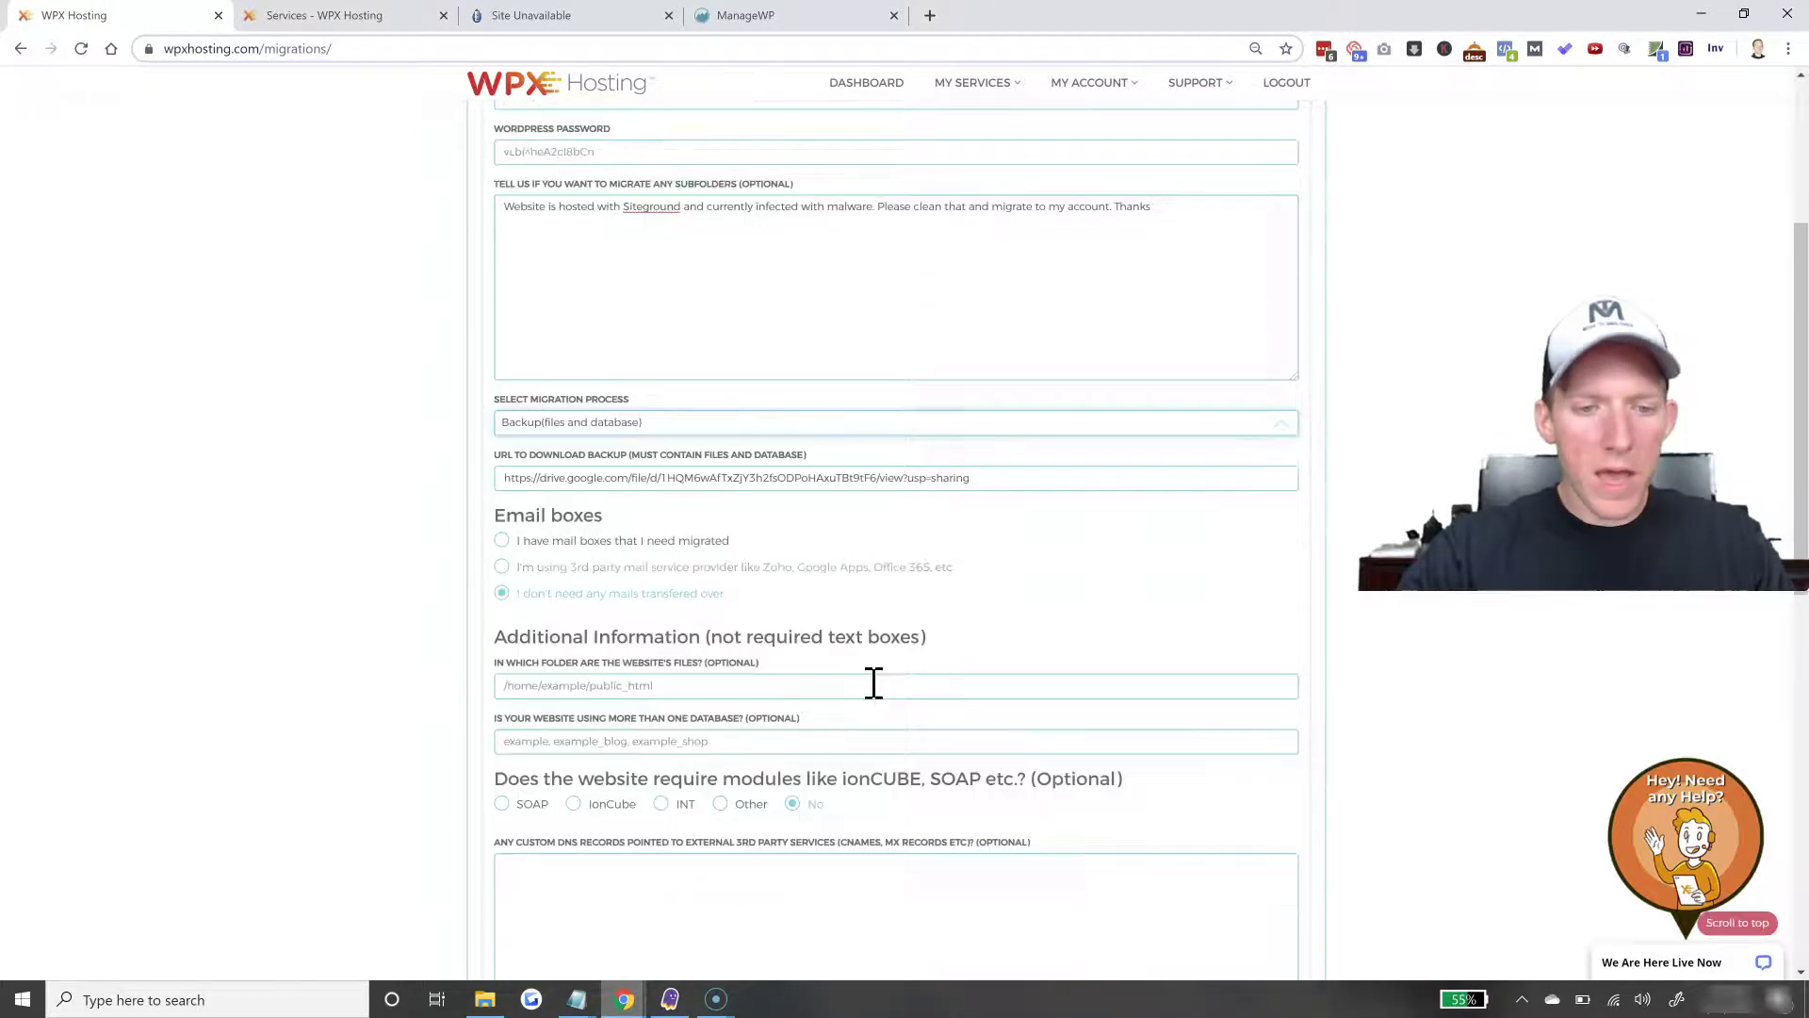
{"action": "left_click", "coordinate": [543, 543]}
{"action": "scroll", "coordinate": [611, 635], "scroll_direction": "down", "scroll_amount": 1}
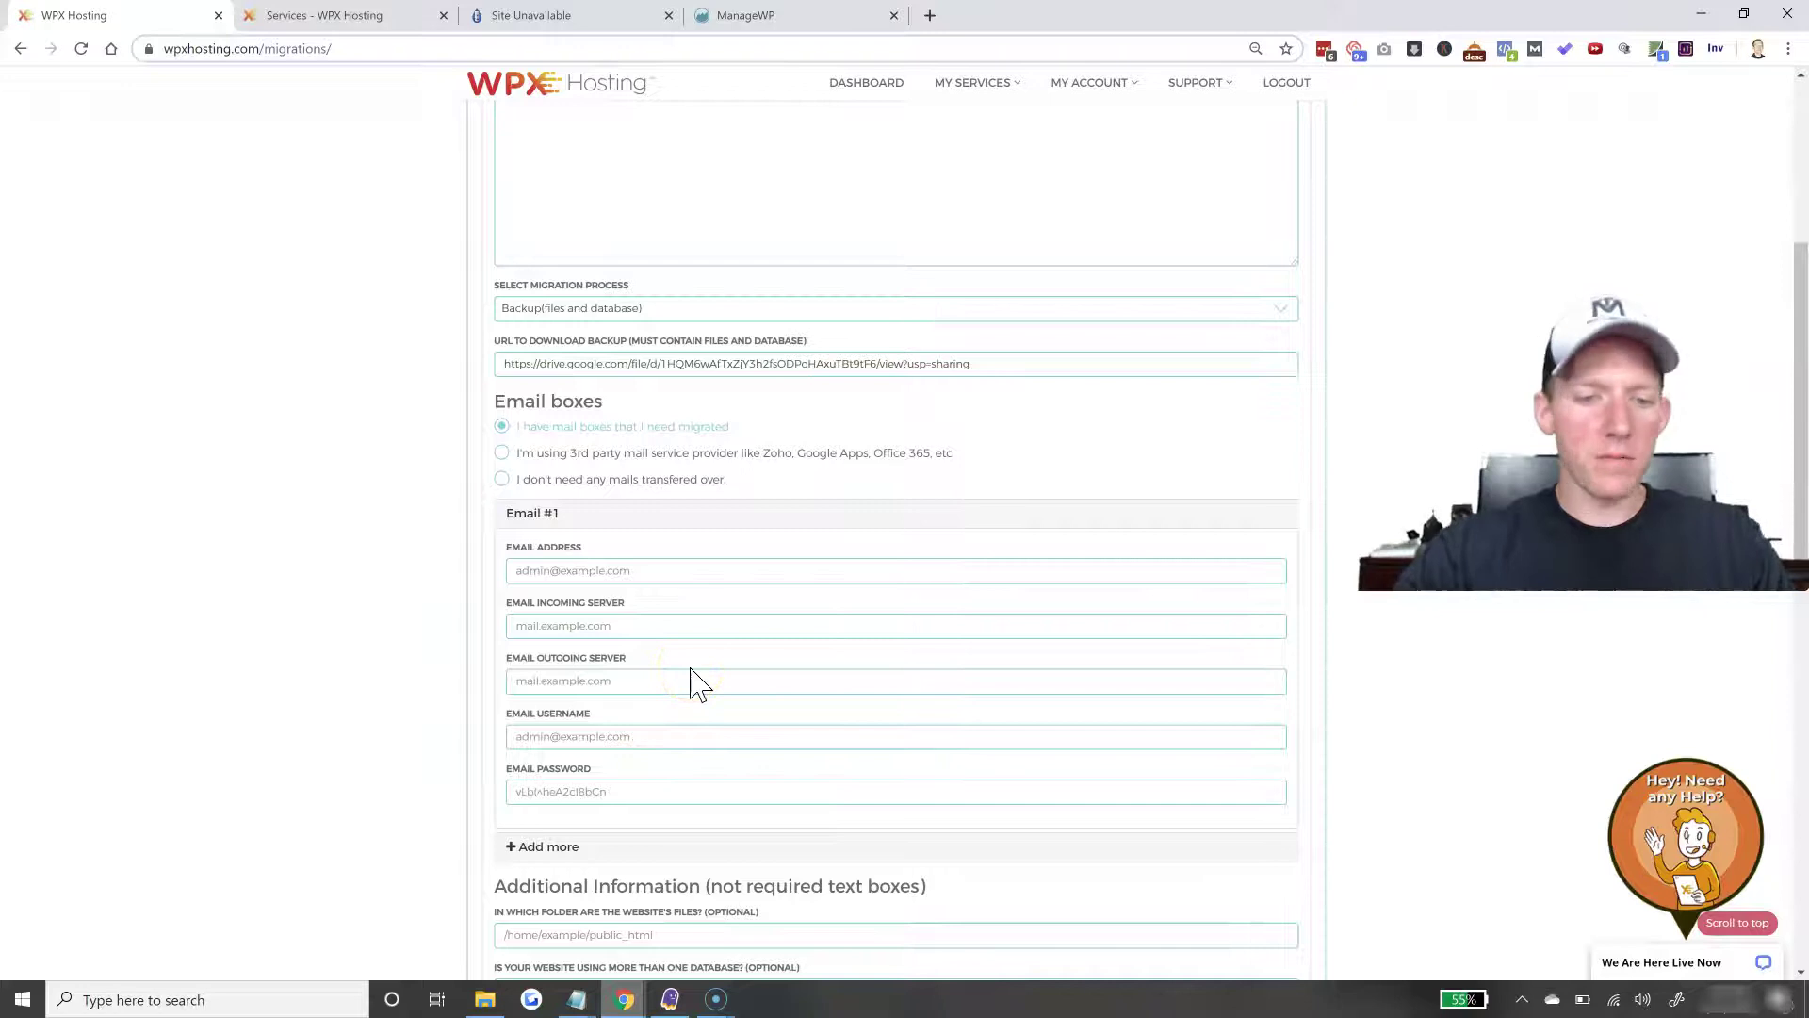
{"action": "left_click", "coordinate": [502, 479]}
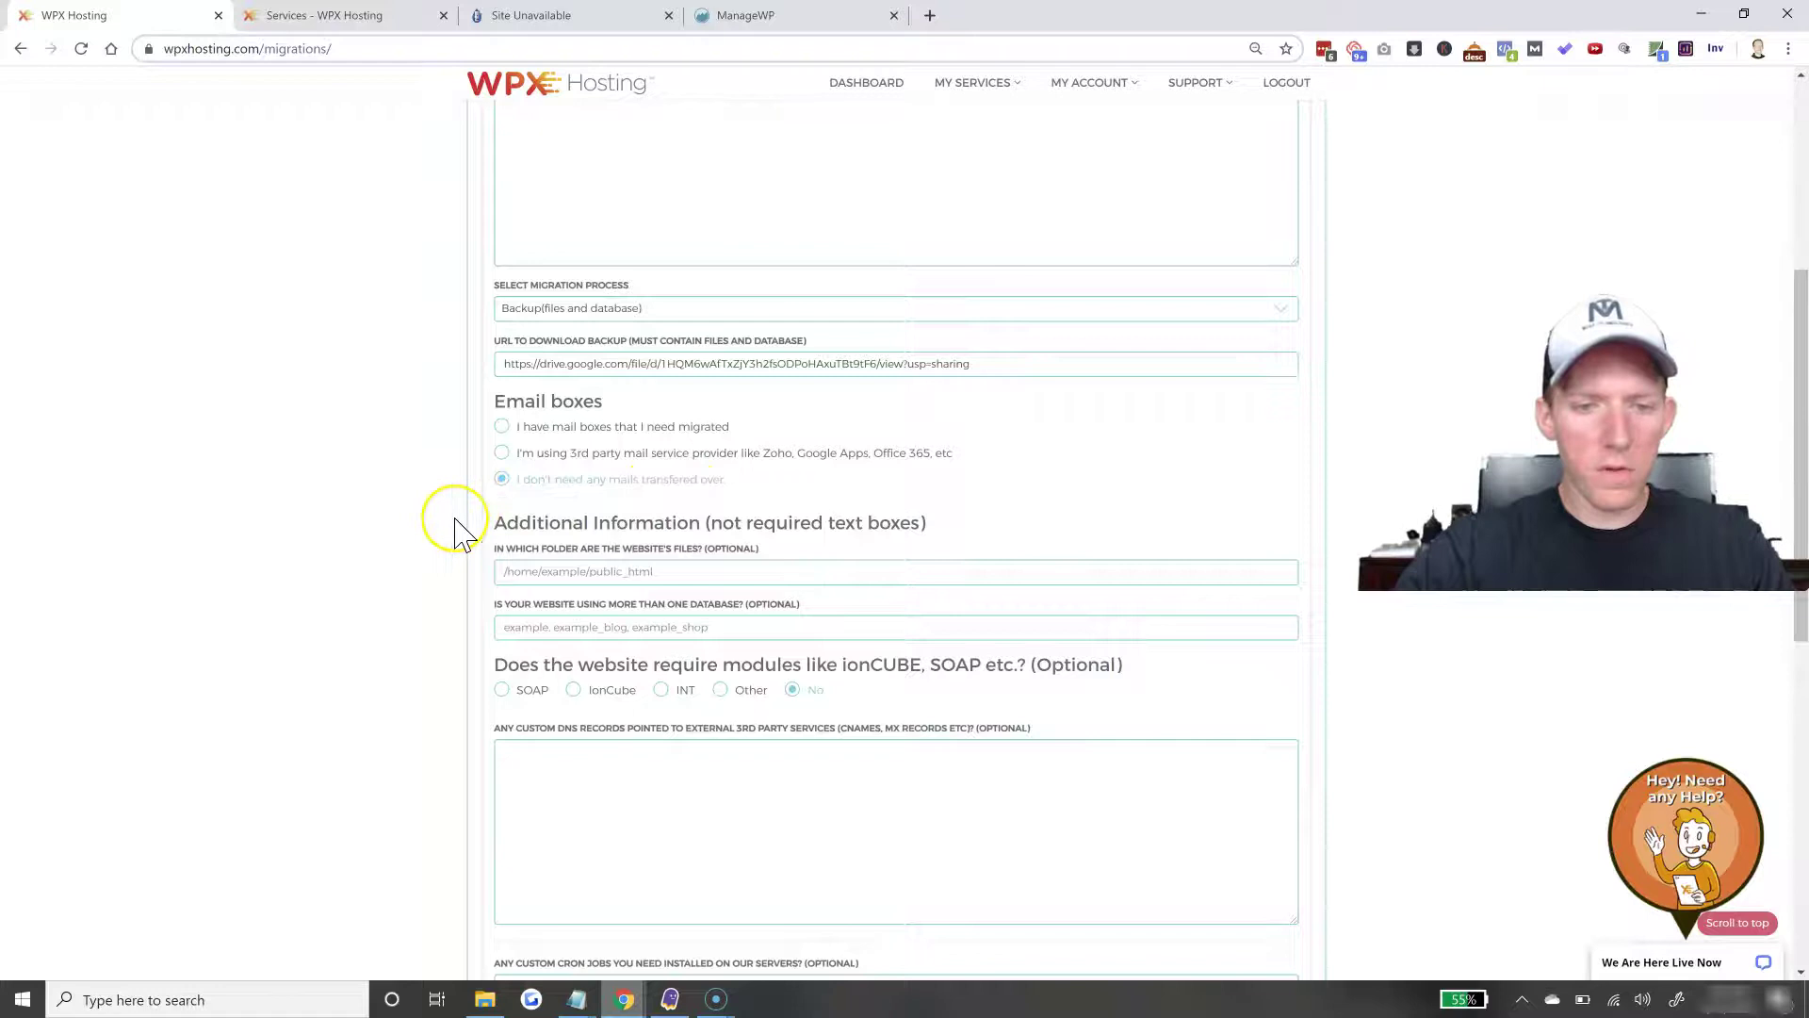
- Set extra modules to 'No' and keep 'Yes, I want W3 Total Cache', down to Submit
{"action": "scroll", "coordinate": [457, 528], "scroll_direction": "down", "scroll_amount": 1}
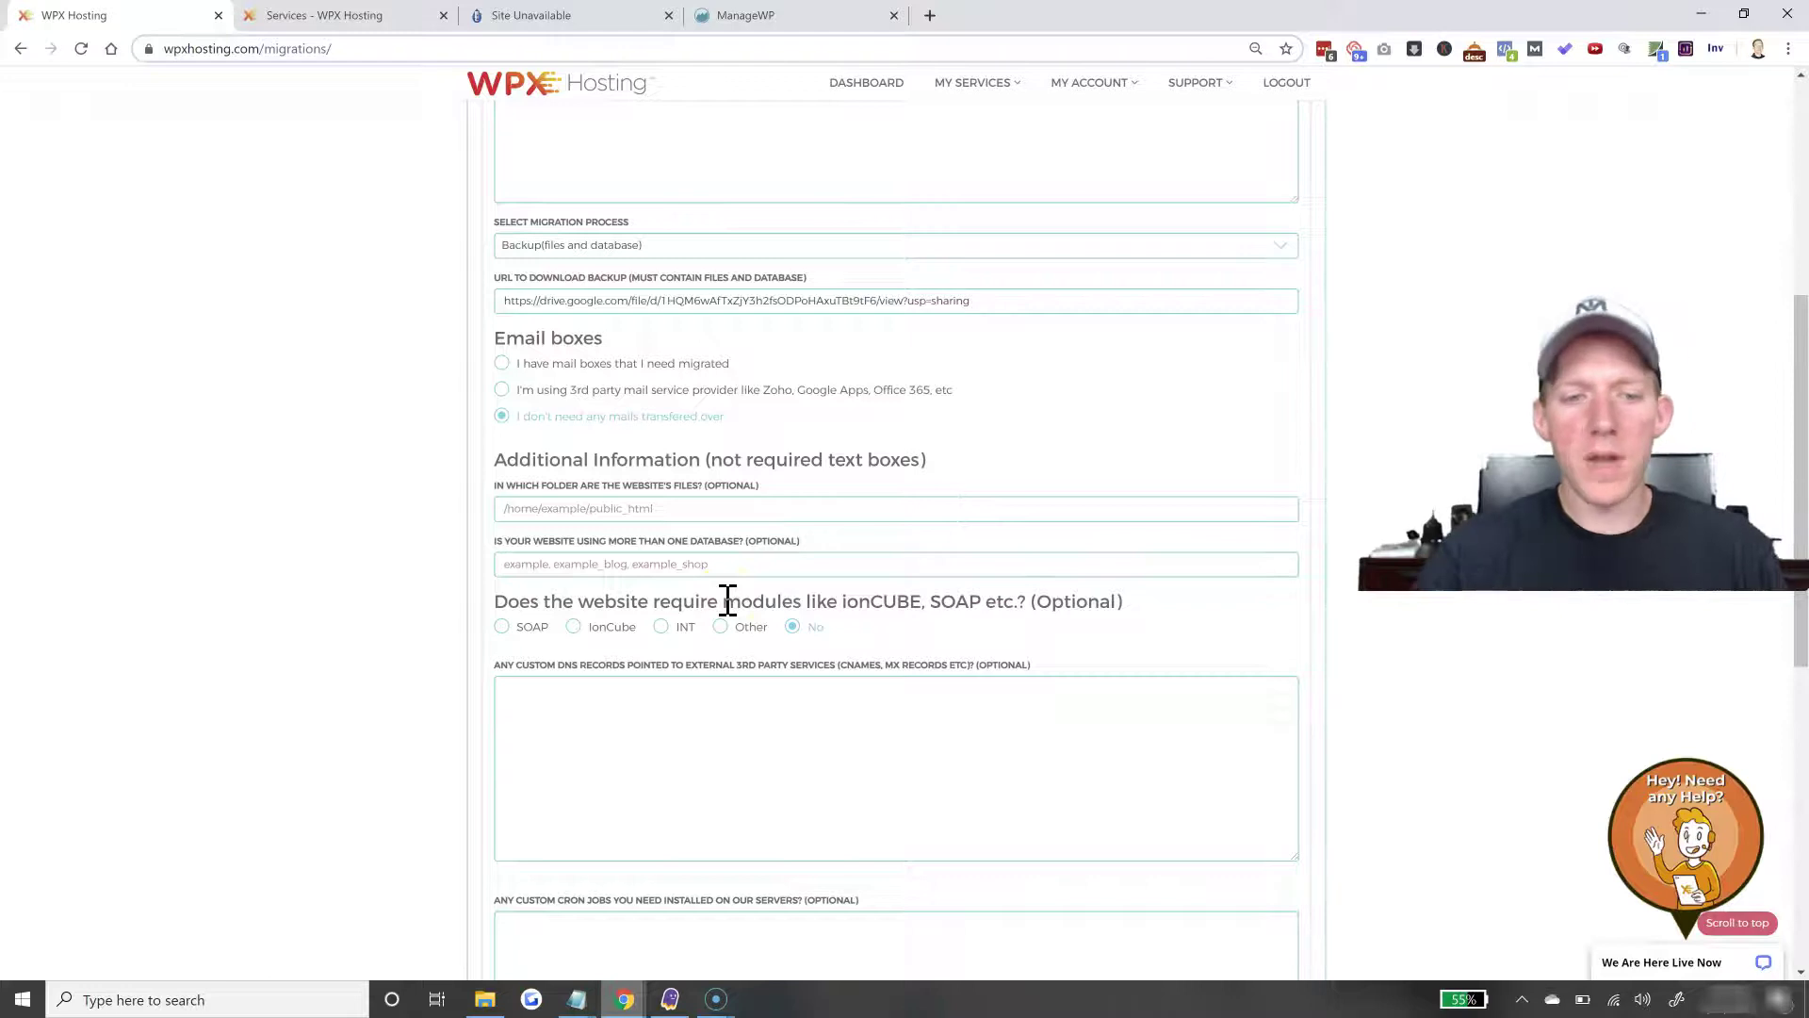
{"action": "left_click", "coordinate": [693, 514]}
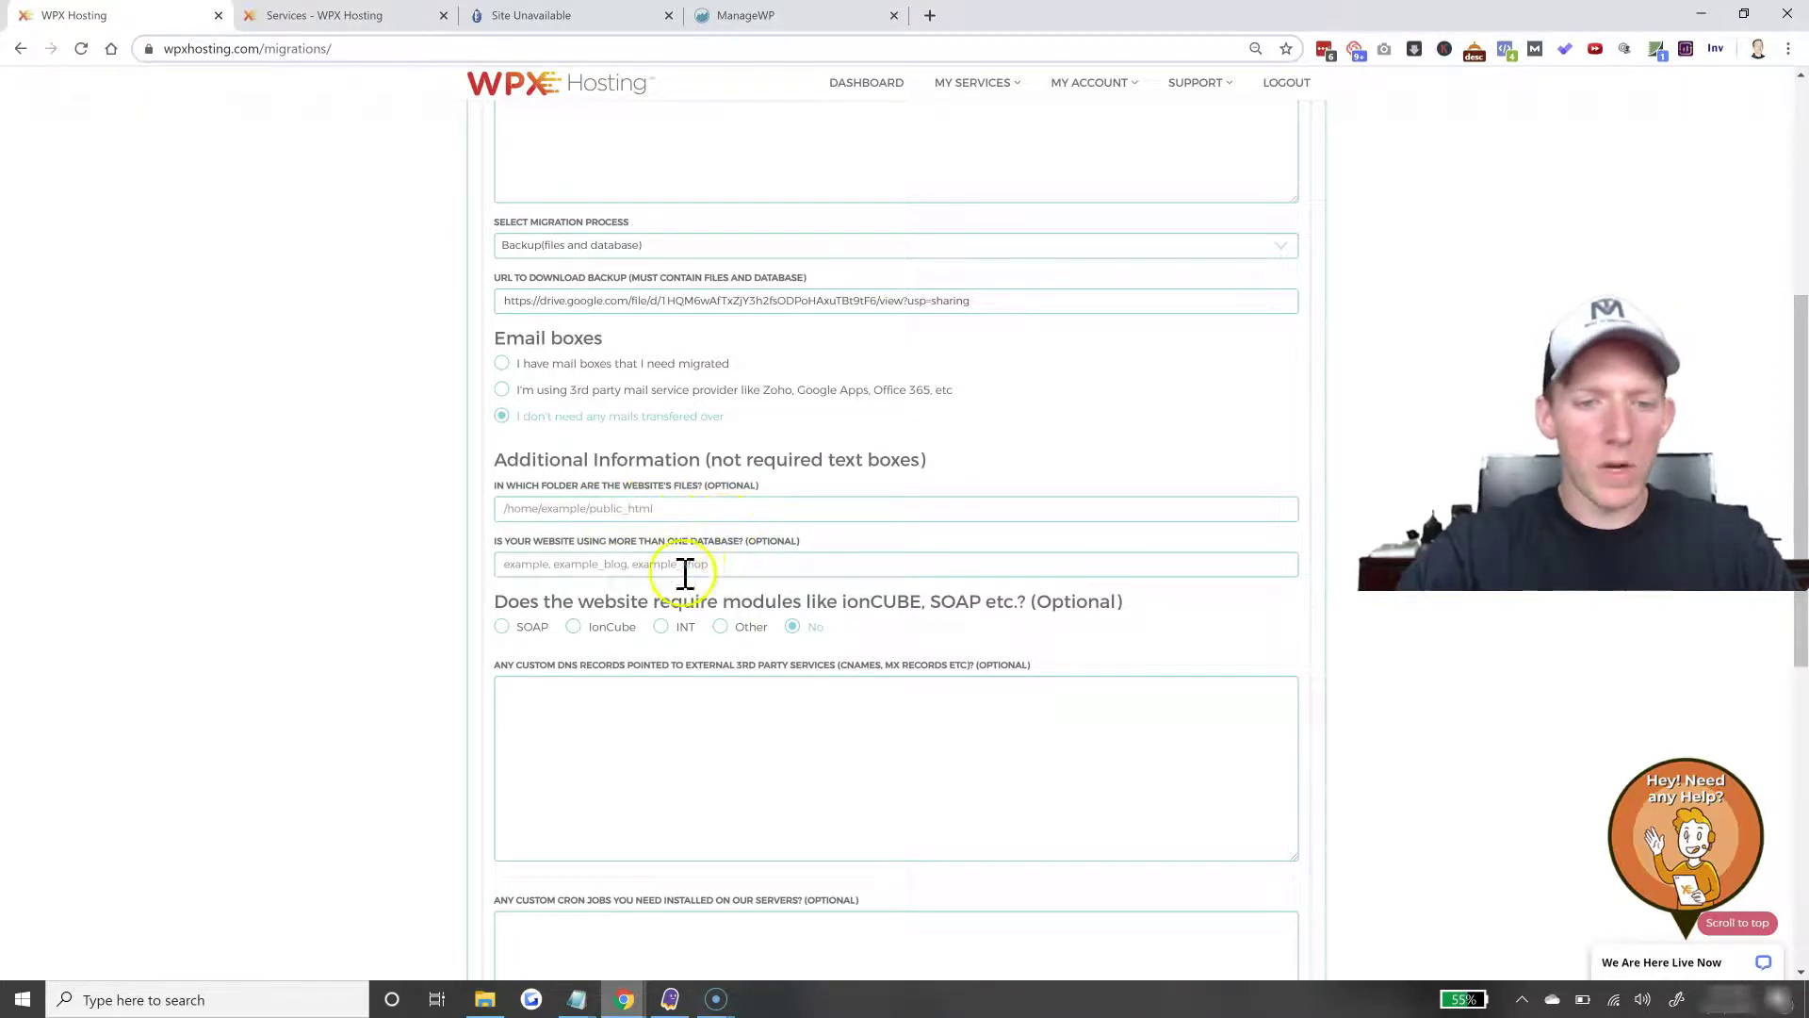
{"action": "left_click", "coordinate": [657, 510]}
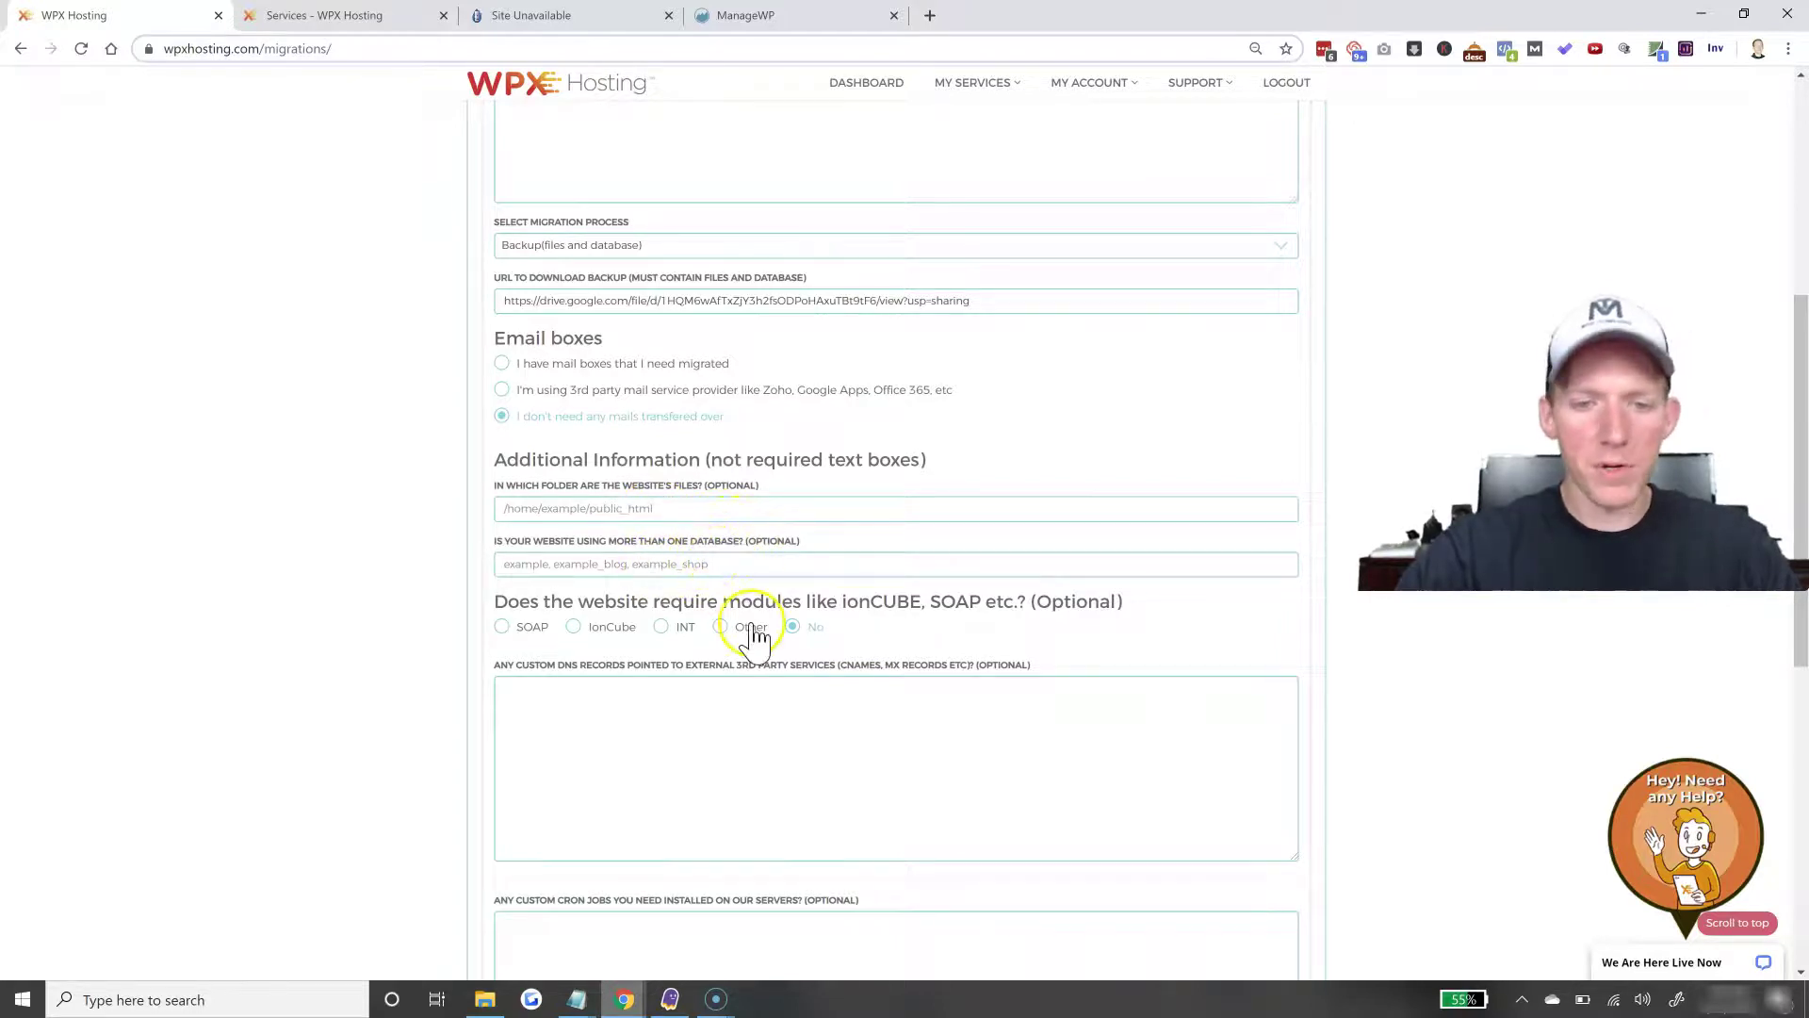
{"action": "scroll", "coordinate": [658, 664], "scroll_direction": "down", "scroll_amount": 2}
{"action": "scroll", "coordinate": [667, 573], "scroll_direction": "down", "scroll_amount": 1}
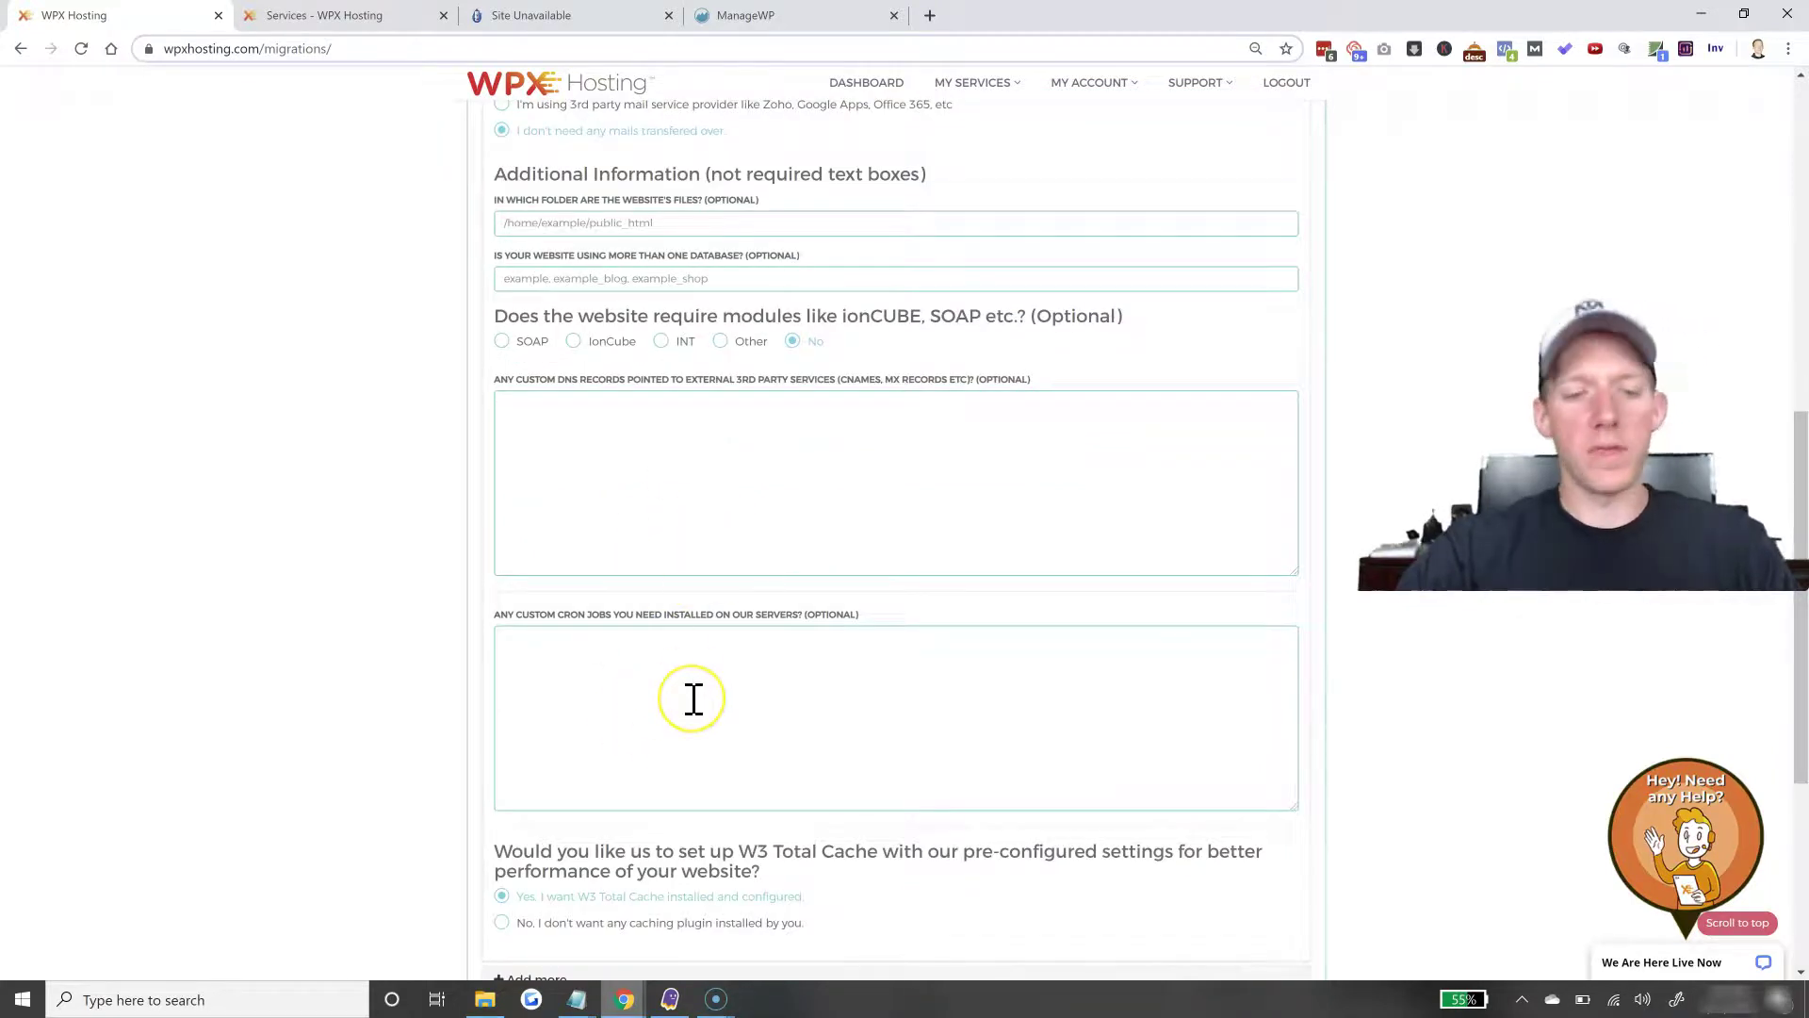
{"action": "scroll", "coordinate": [694, 698], "scroll_direction": "down", "scroll_amount": 2}
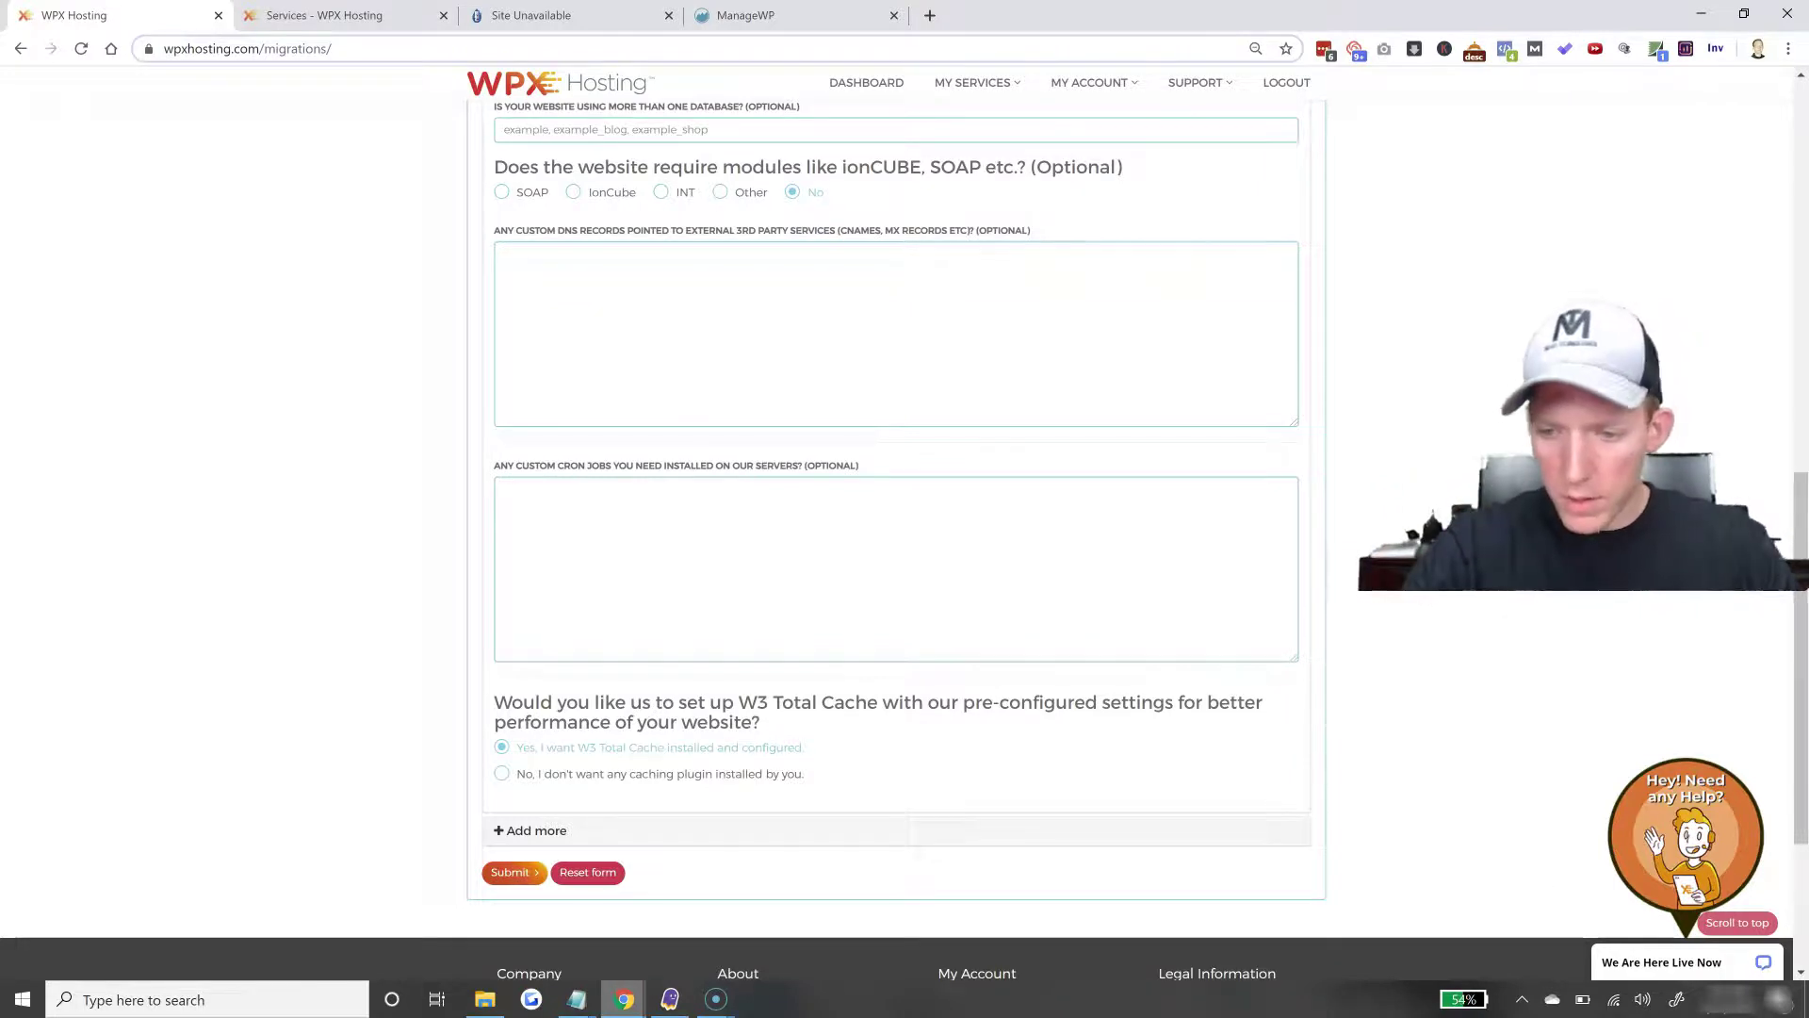
{"action": "mouse_move", "coordinate": [1692, 808]}
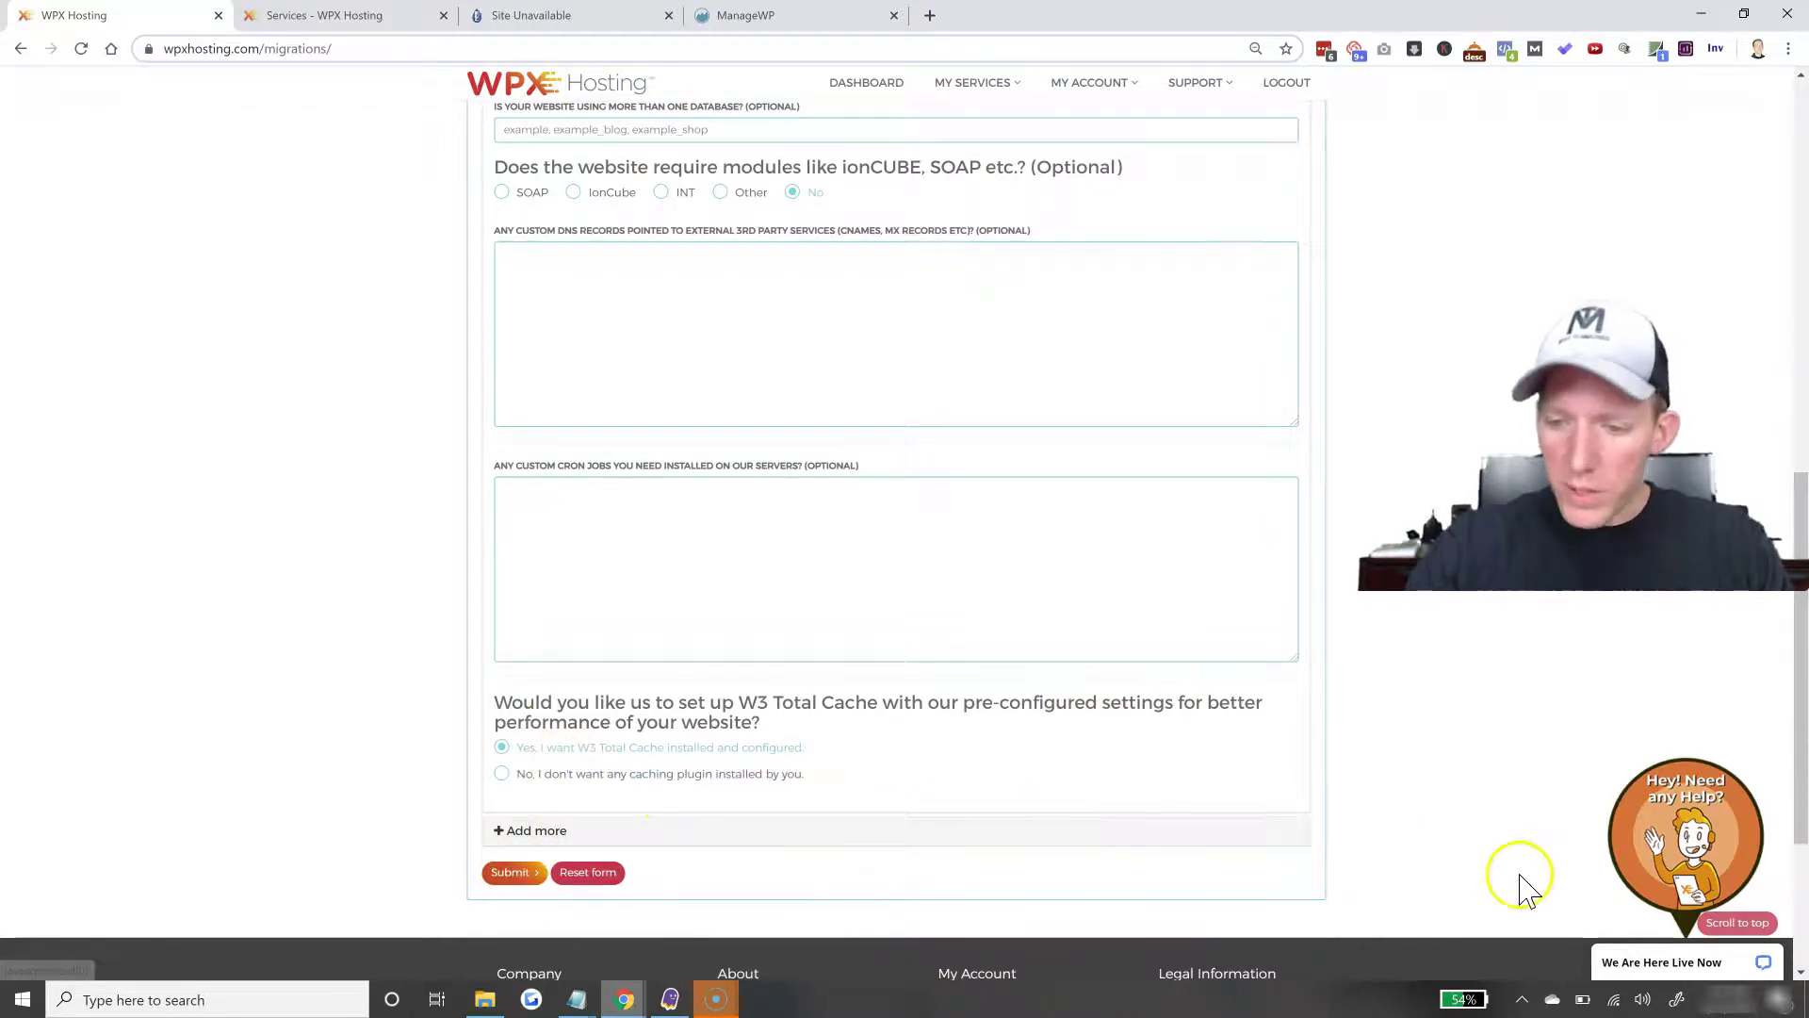
- Start a live support chat via 'We Are Here Live Now' with the prefilled first name
{"action": "left_click", "coordinate": [1619, 964]}
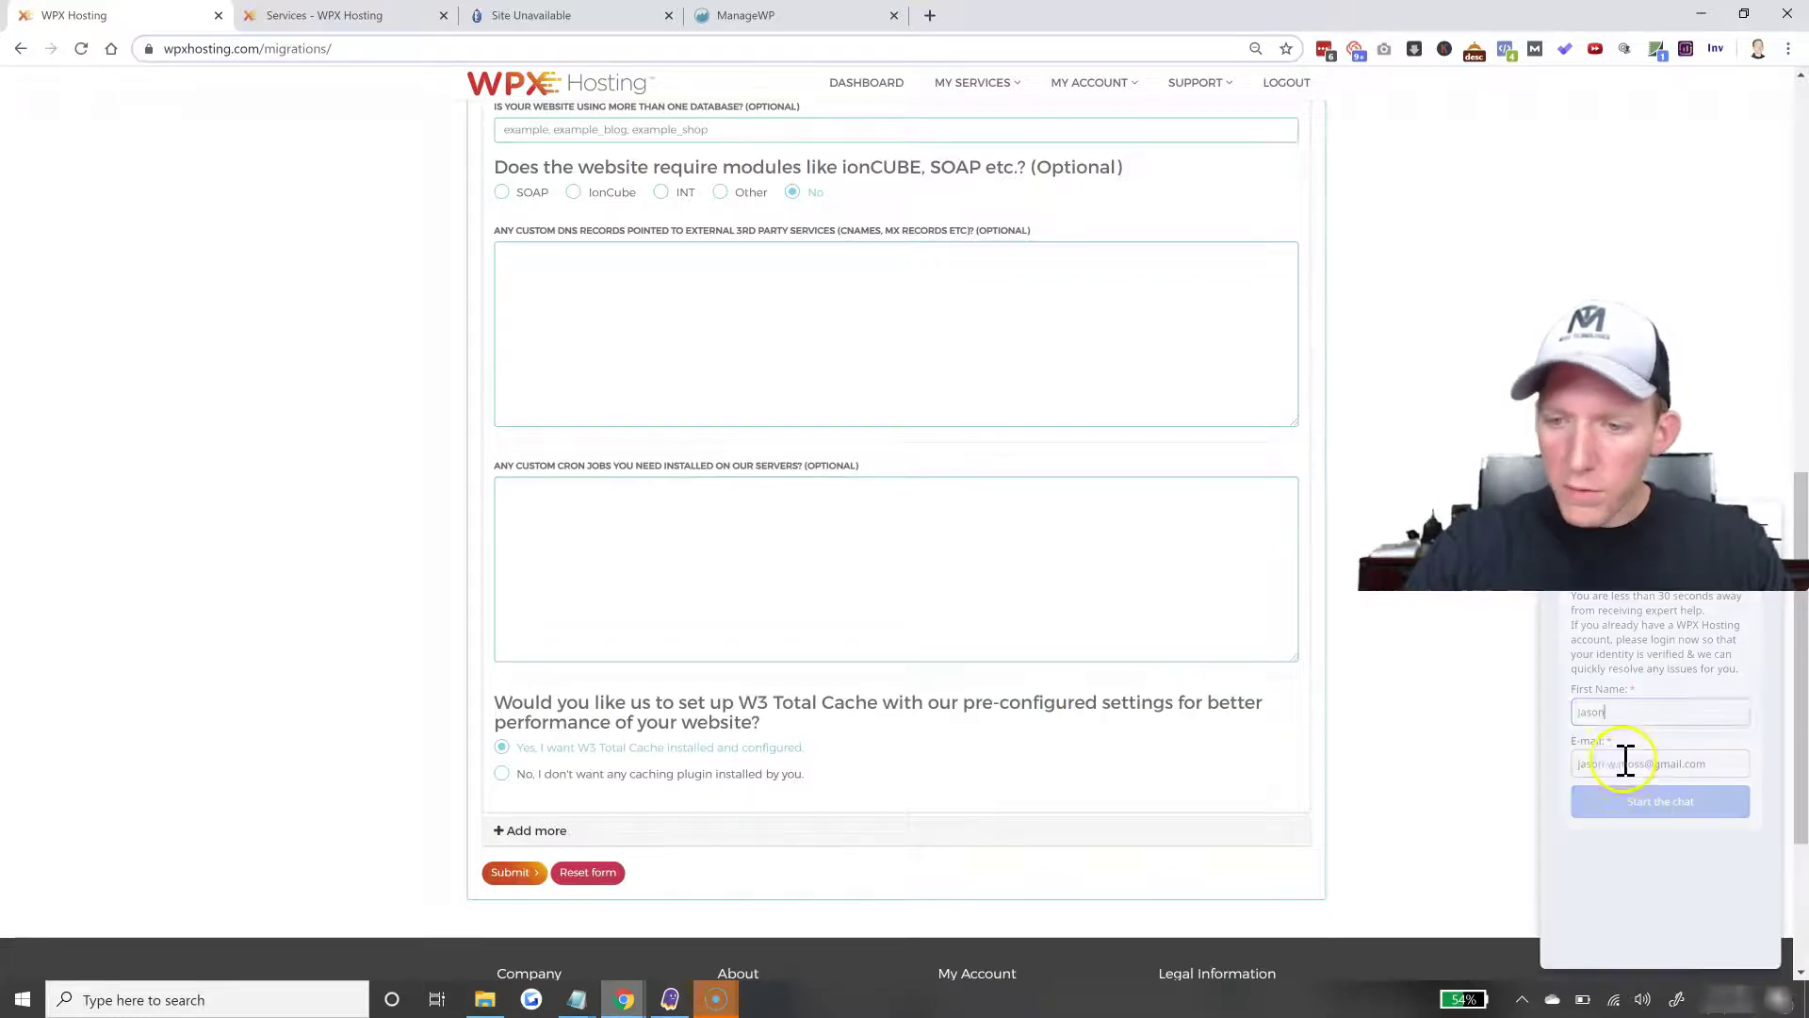
{"action": "left_click", "coordinate": [1651, 709]}
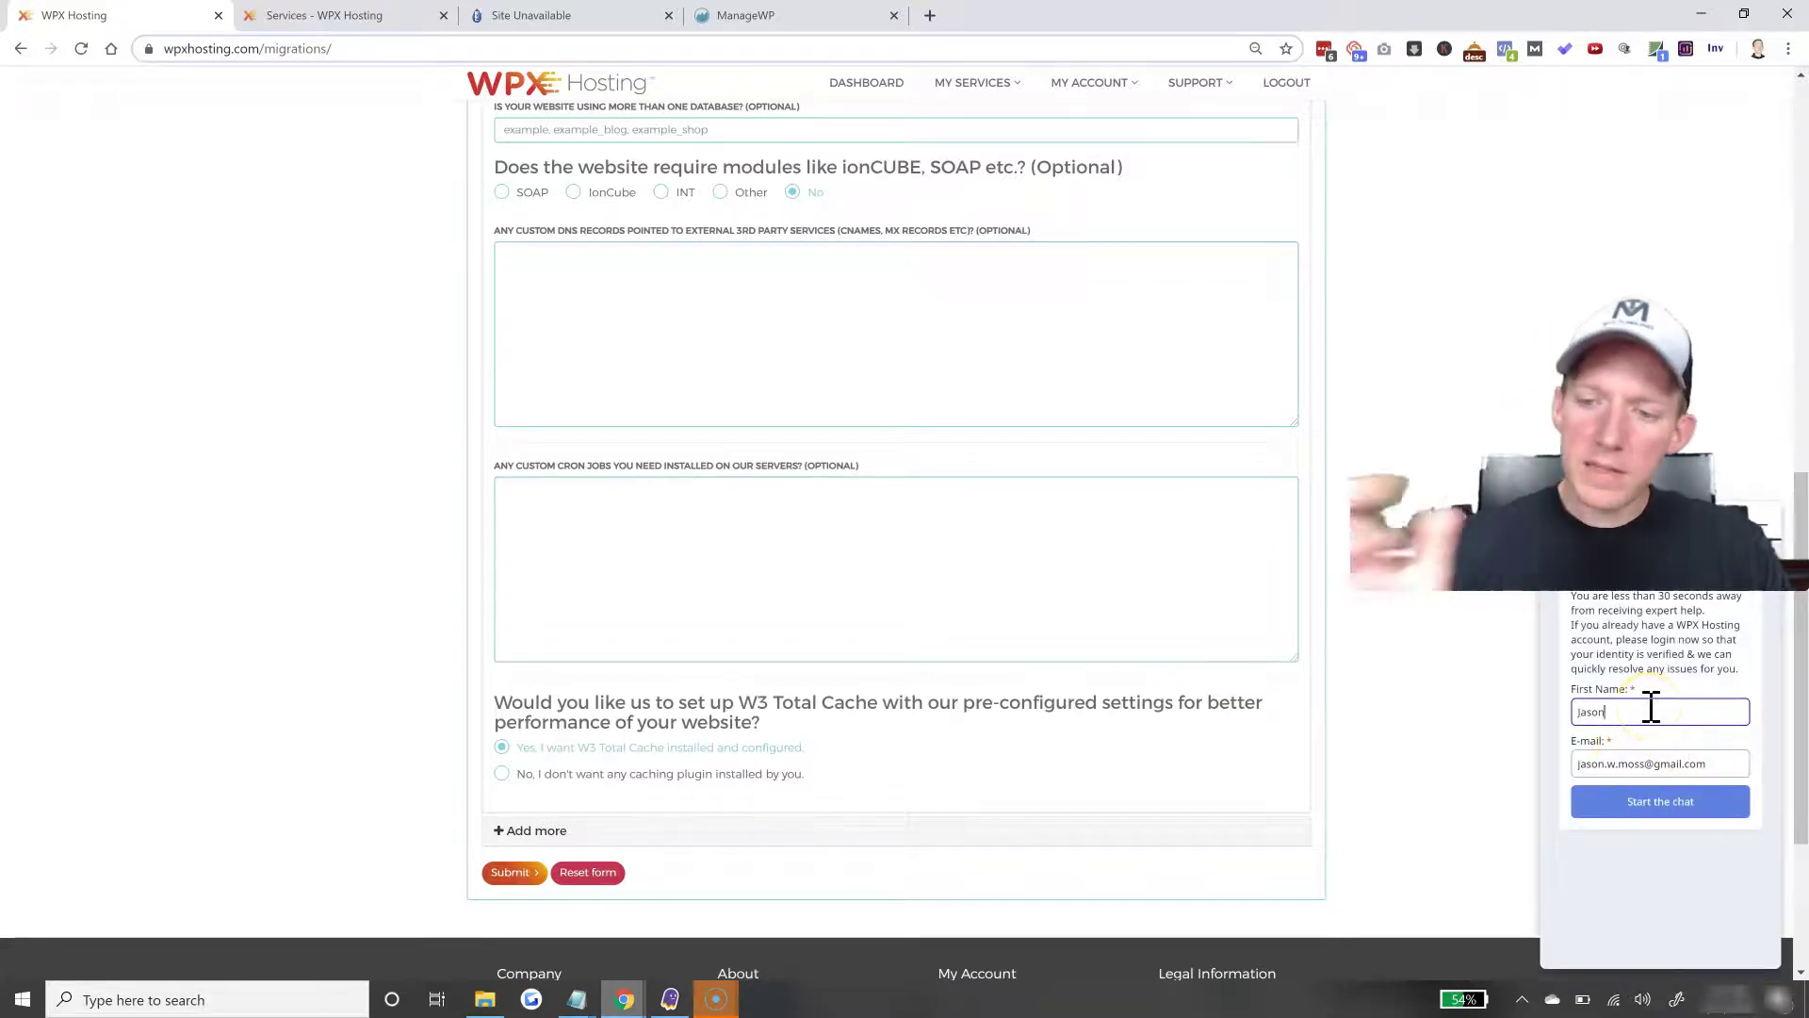
{"action": "left_click", "coordinate": [1602, 611]}
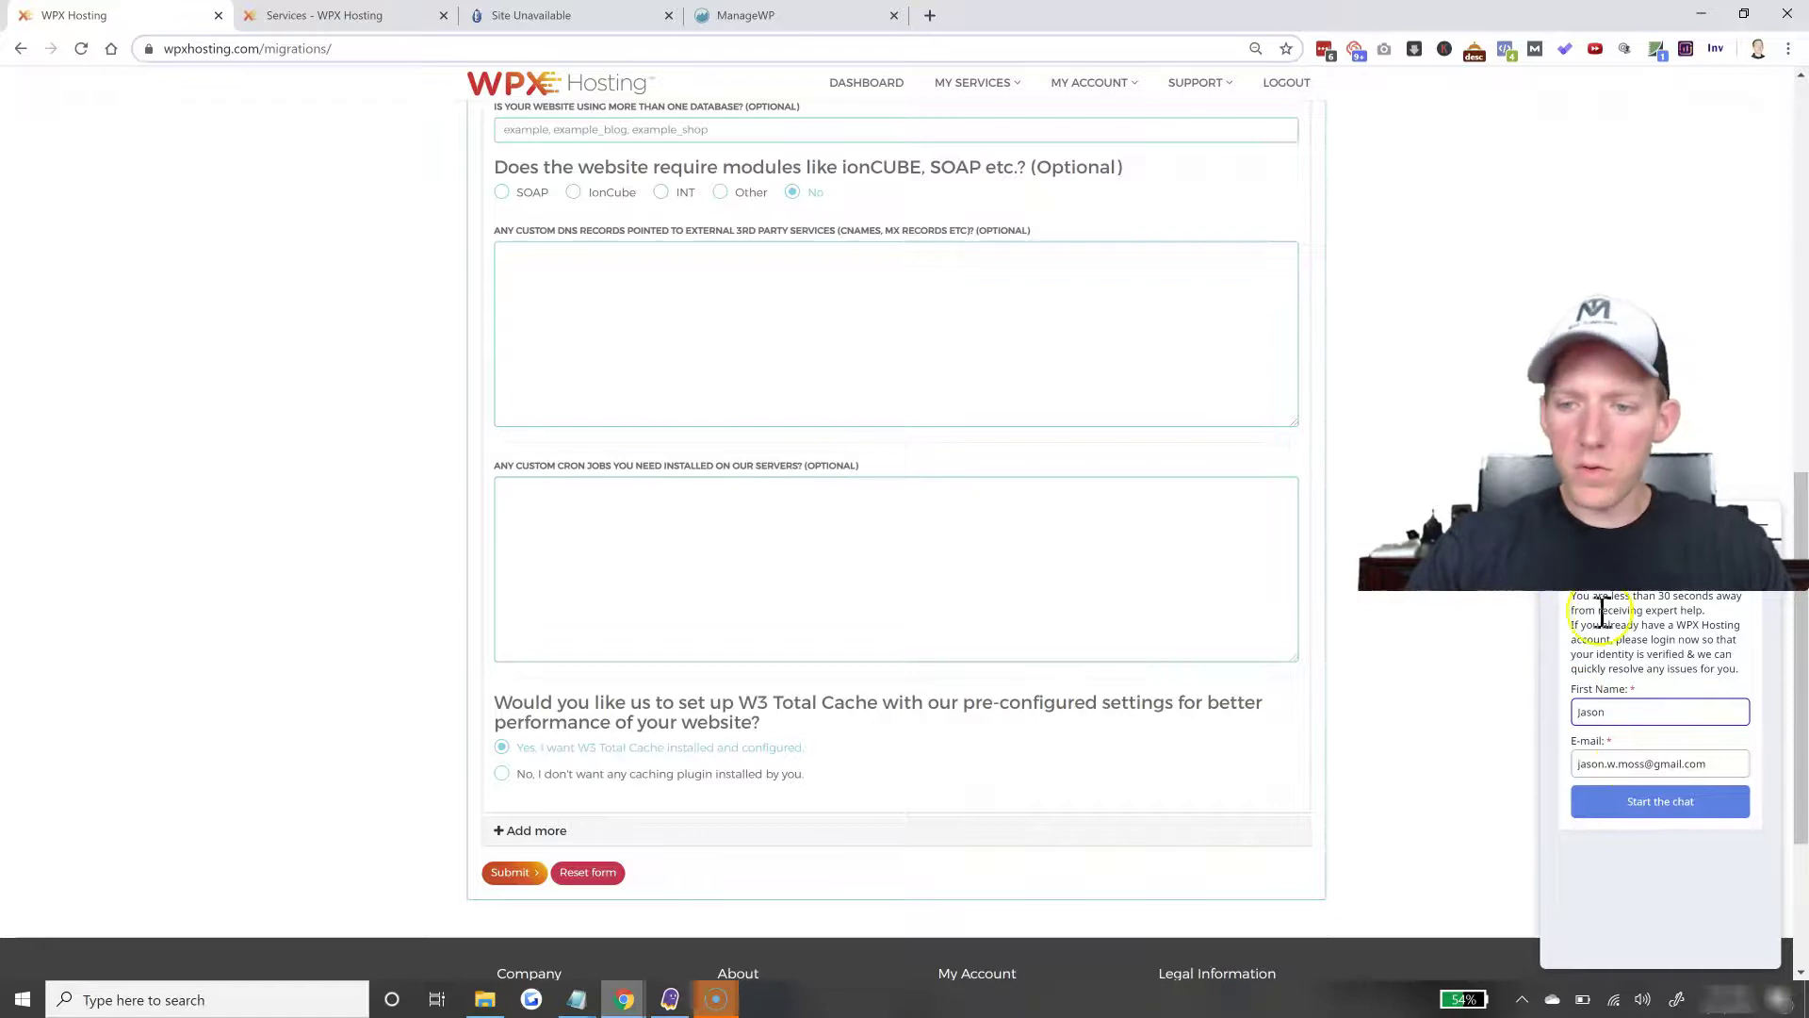
{"action": "left_click", "coordinate": [1652, 806]}
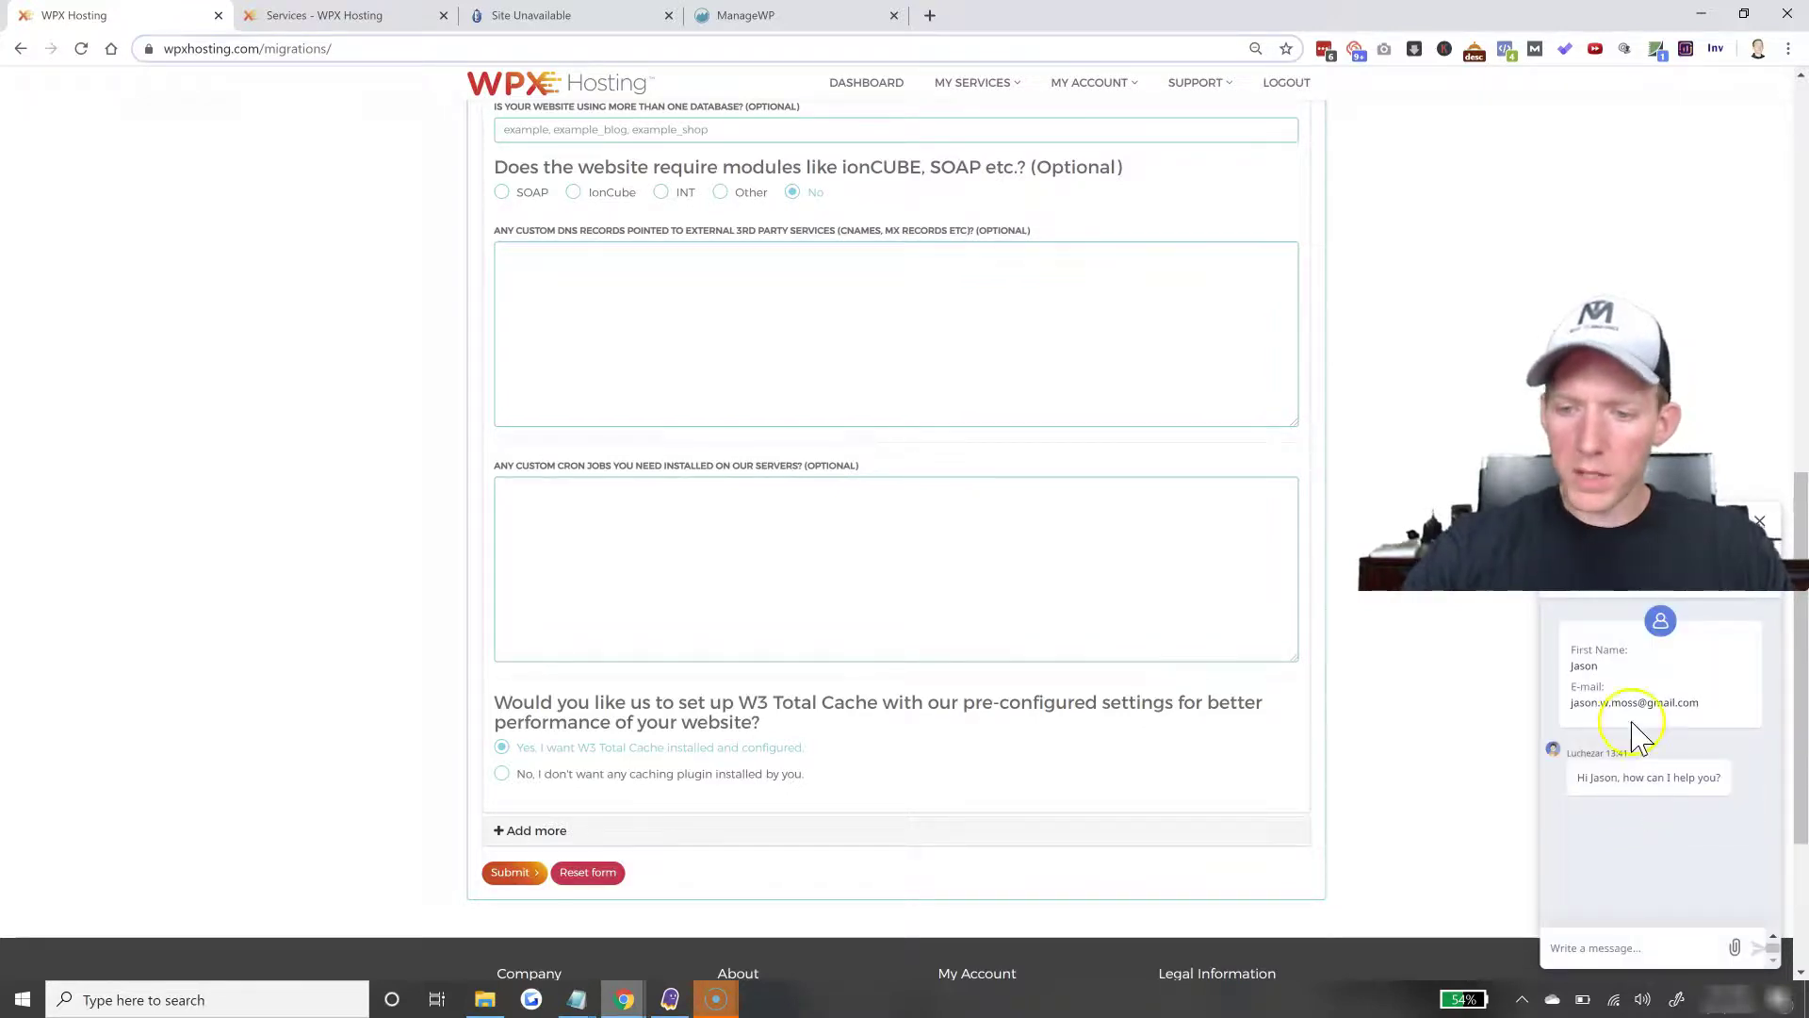
- Send the agent the message 'Hows your day going'
{"action": "left_click", "coordinate": [1576, 947]}
{"action": "type", "text": "Hows yo"}
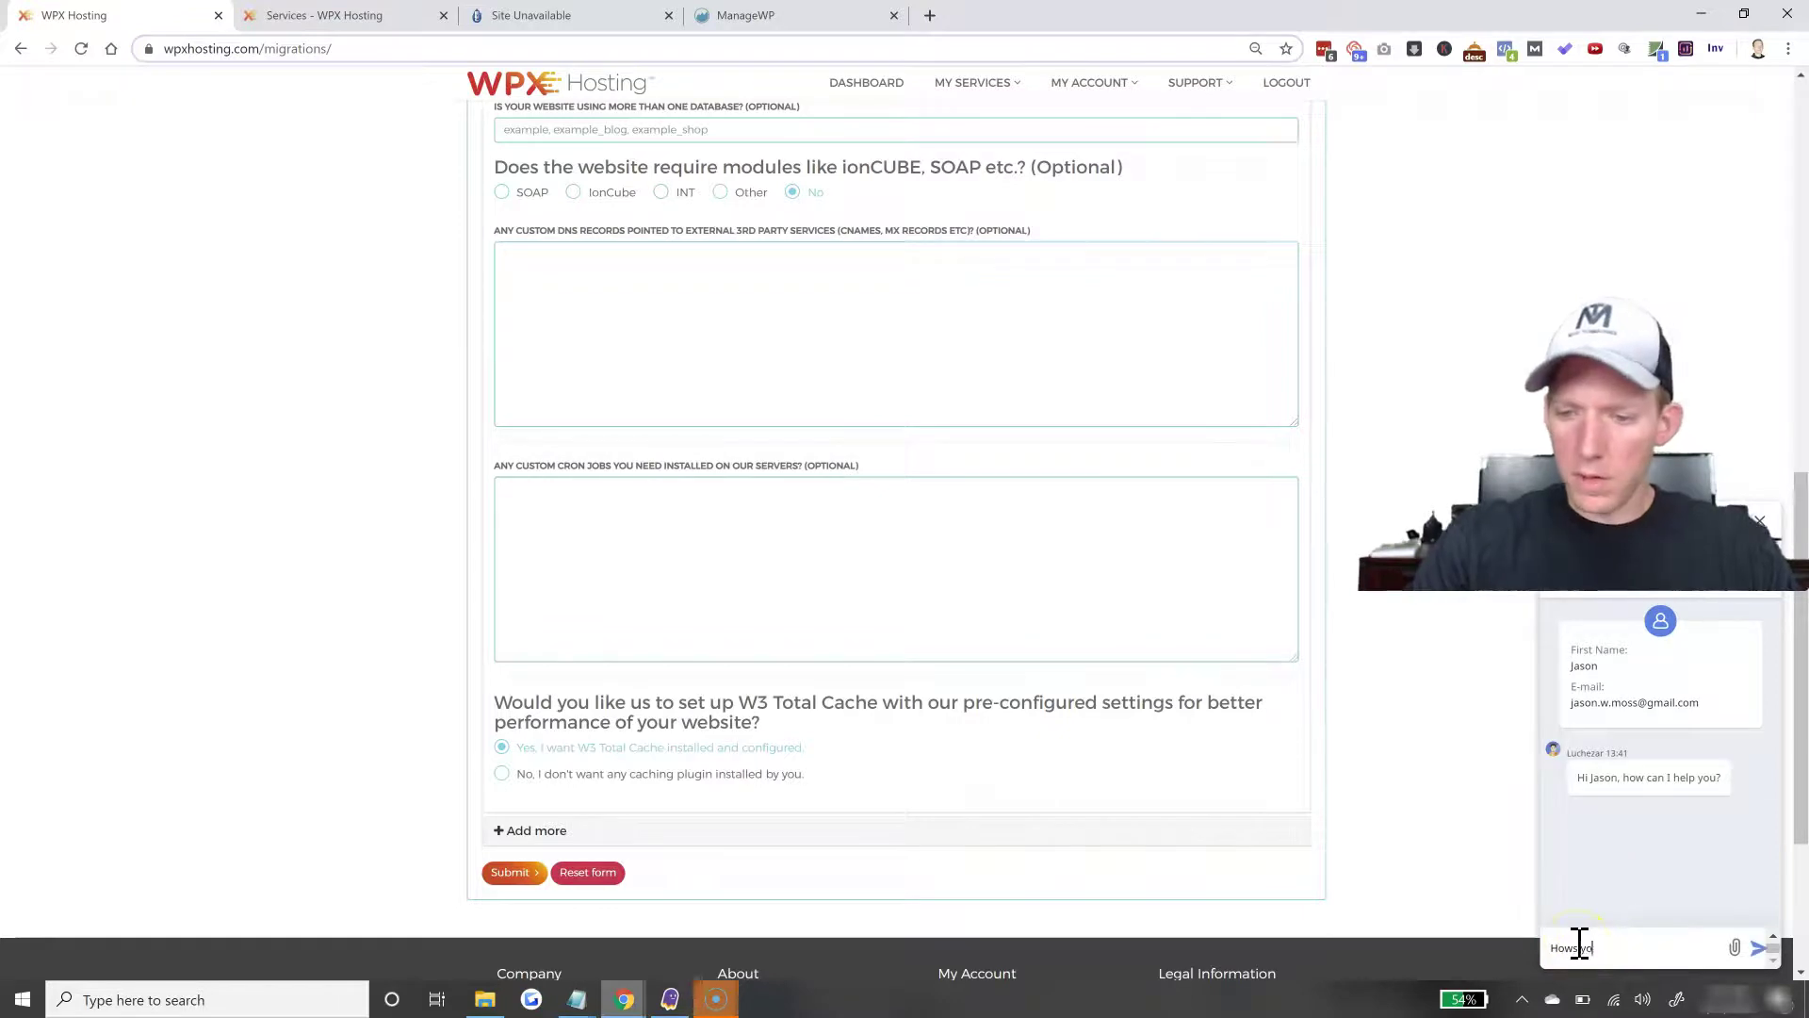
{"action": "type", "text": "ur day g"}
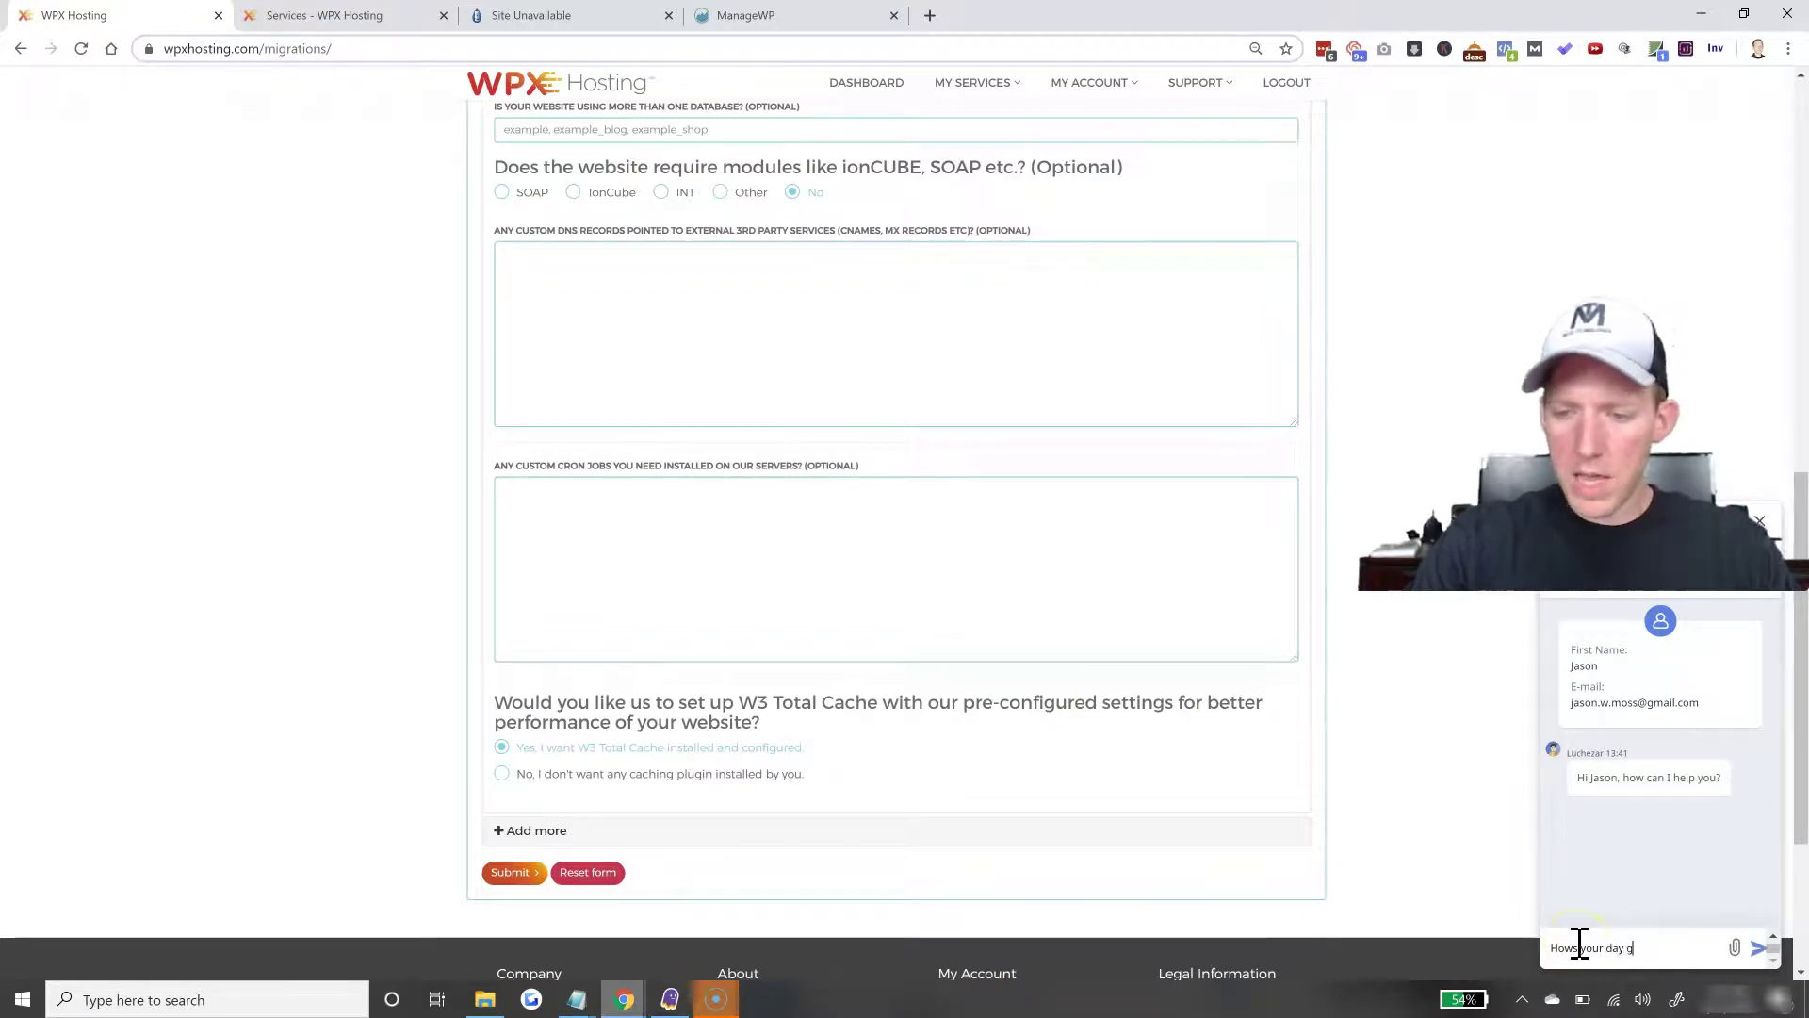
{"action": "type", "text": "oing"}
{"action": "key", "text": "Return"}
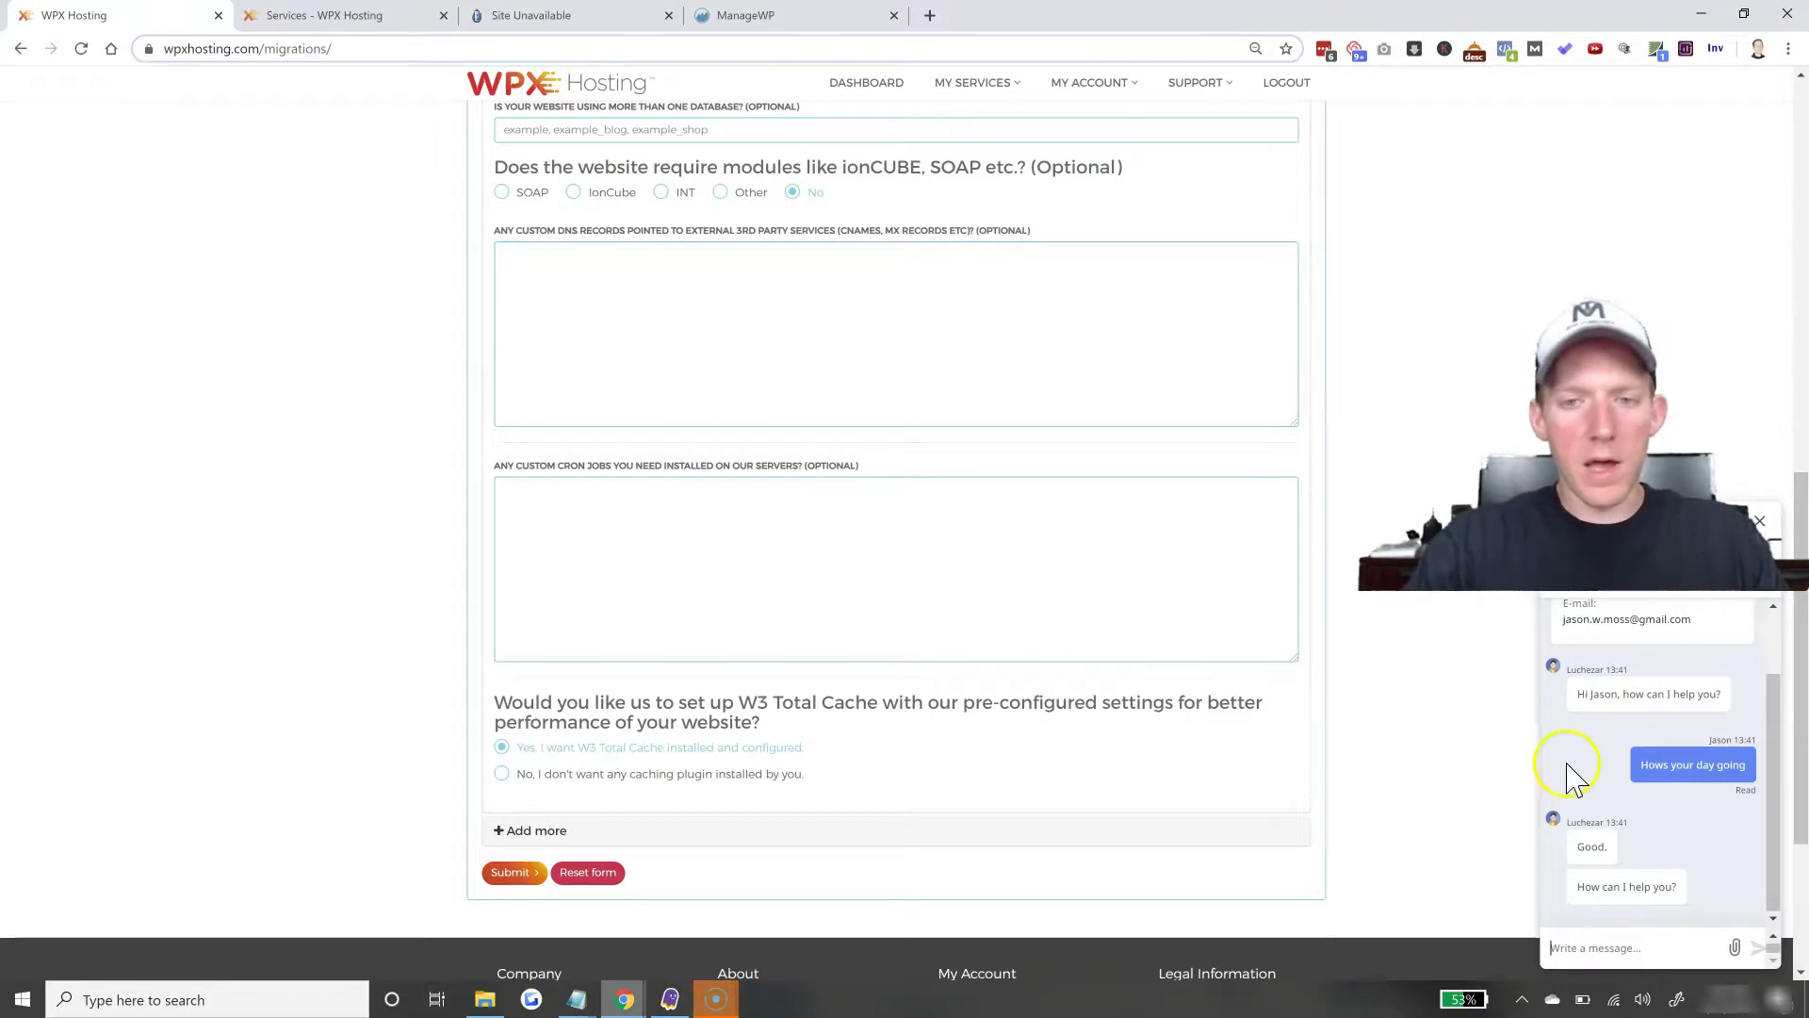
{"action": "scroll", "coordinate": [1462, 303], "scroll_direction": "up", "scroll_amount": 3}
{"action": "scroll", "coordinate": [1462, 303], "scroll_direction": "up", "scroll_amount": 7}
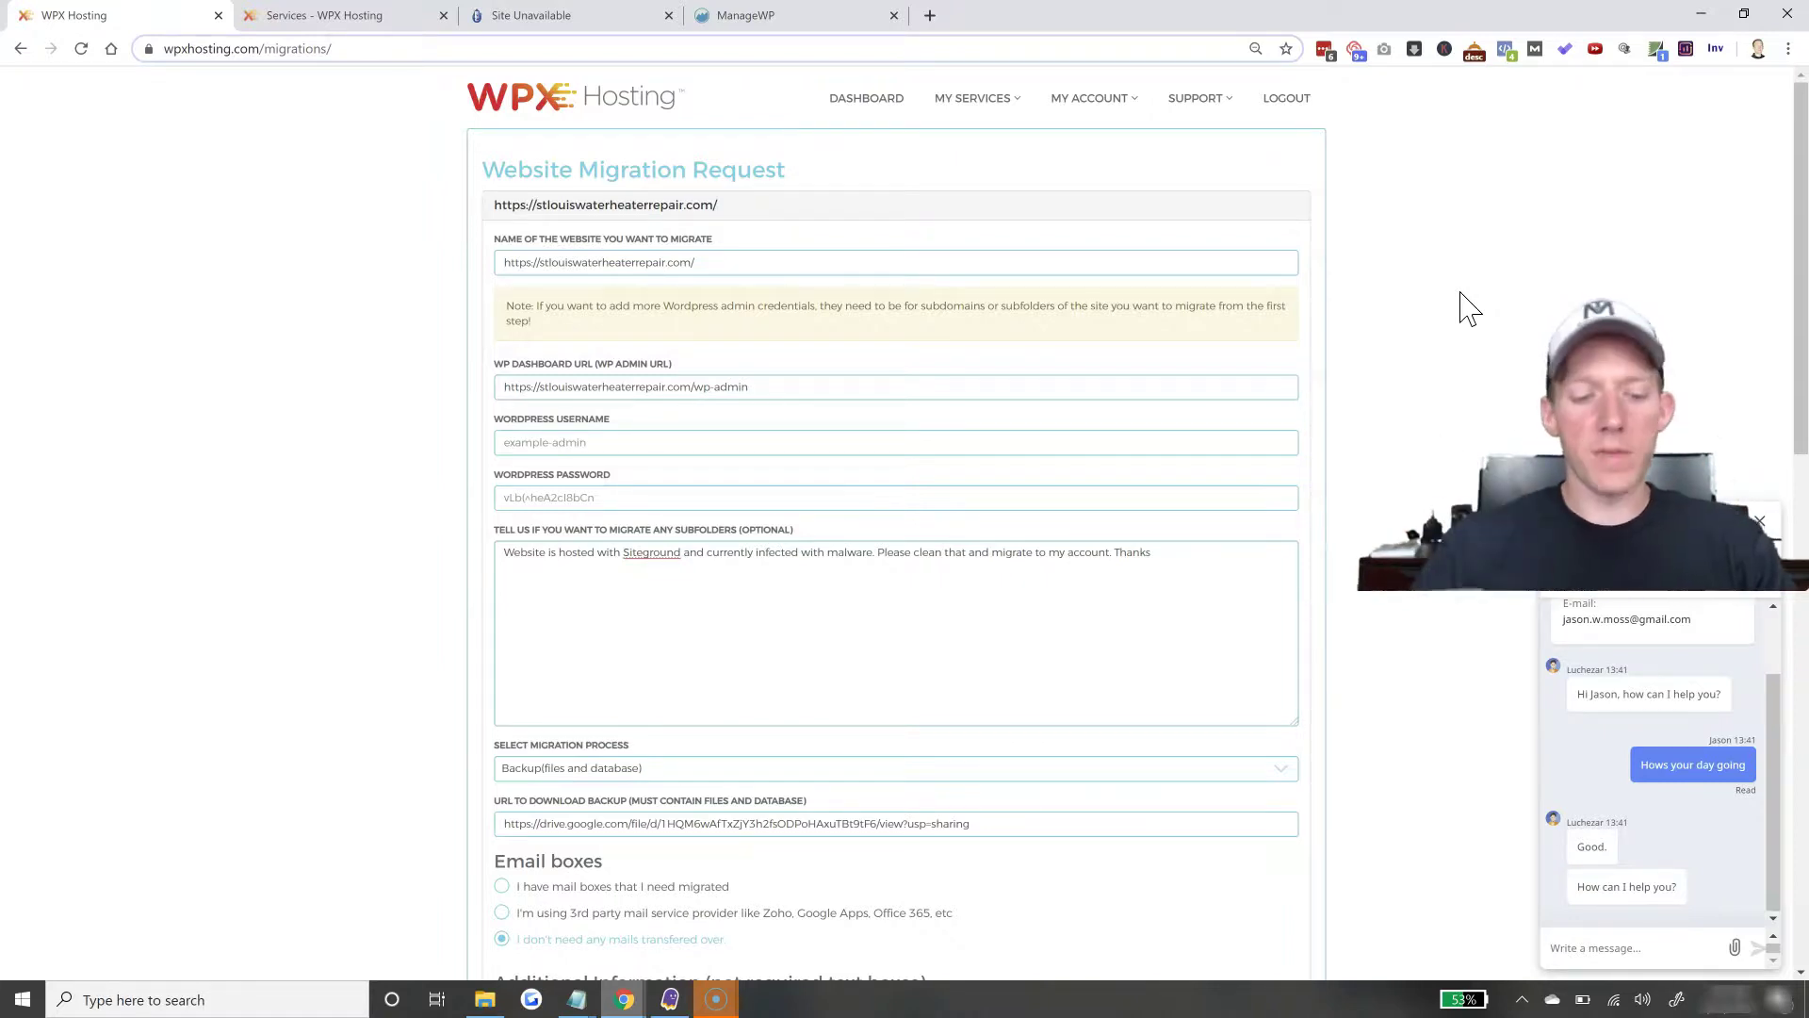
{"action": "left_click", "coordinate": [1061, 575]}
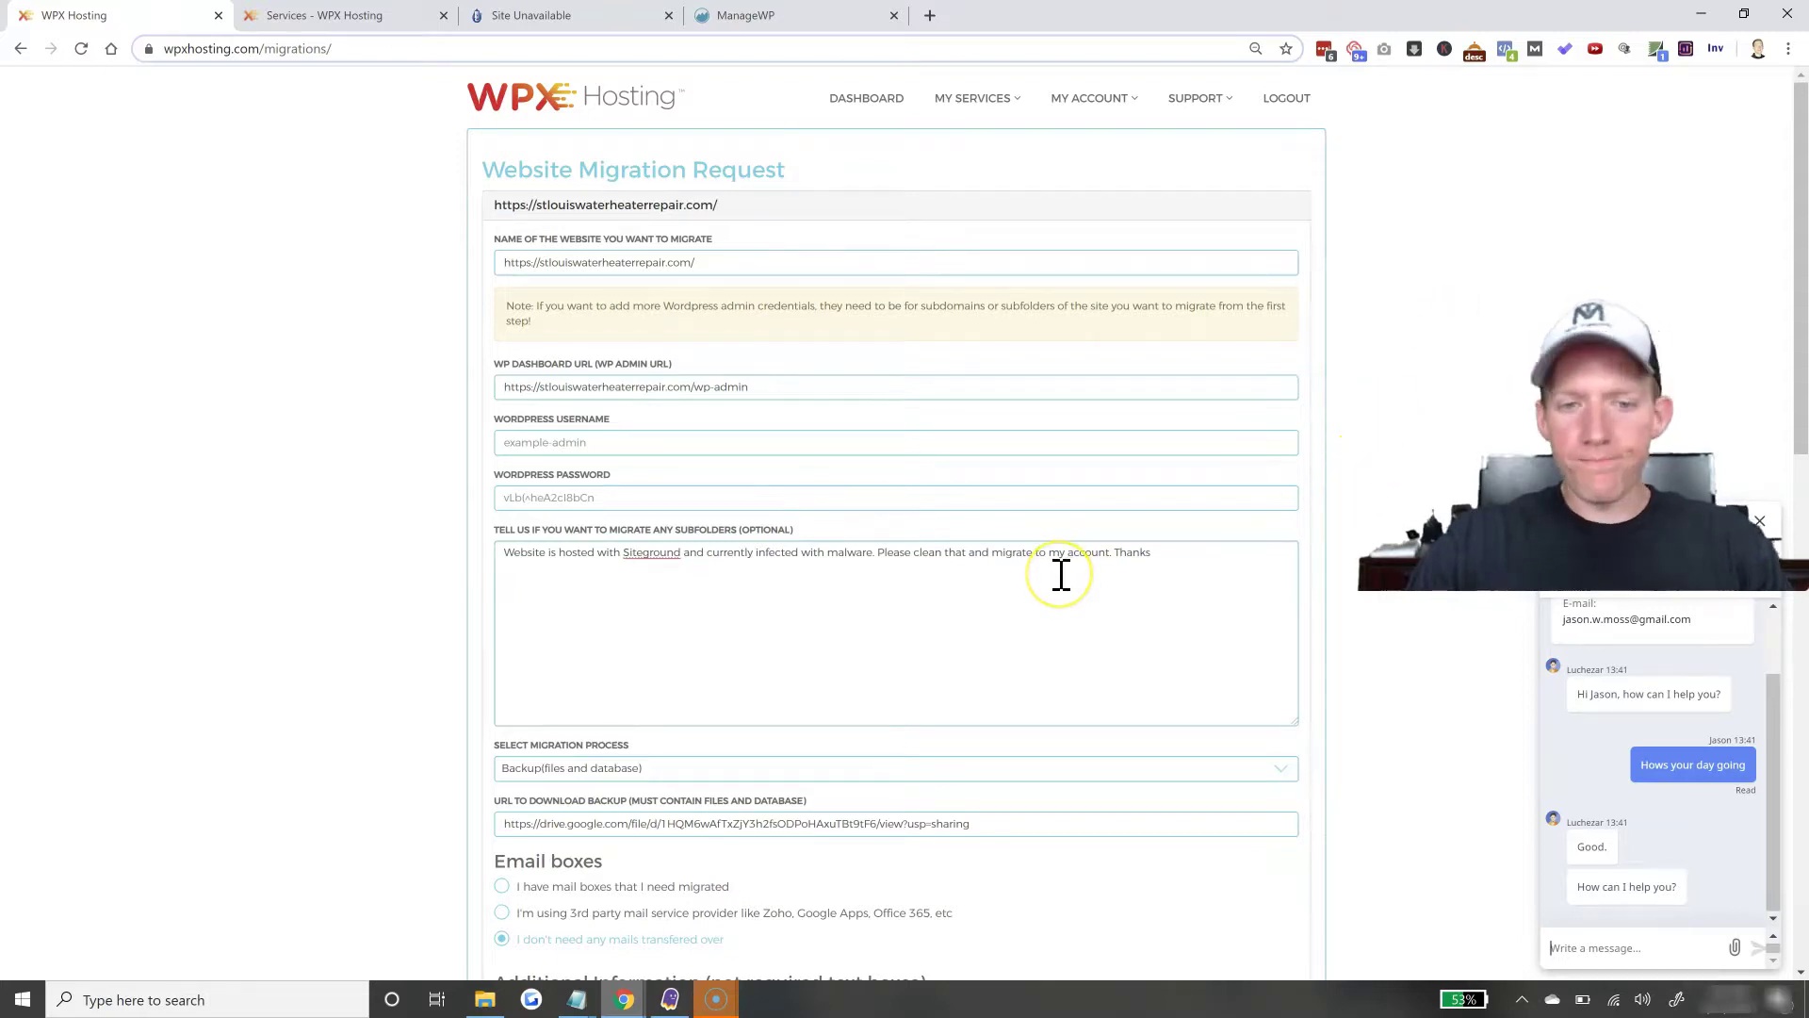
{"action": "scroll", "coordinate": [1059, 574], "scroll_direction": "down", "scroll_amount": 1}
{"action": "scroll", "coordinate": [1059, 574], "scroll_direction": "up", "scroll_amount": 1}
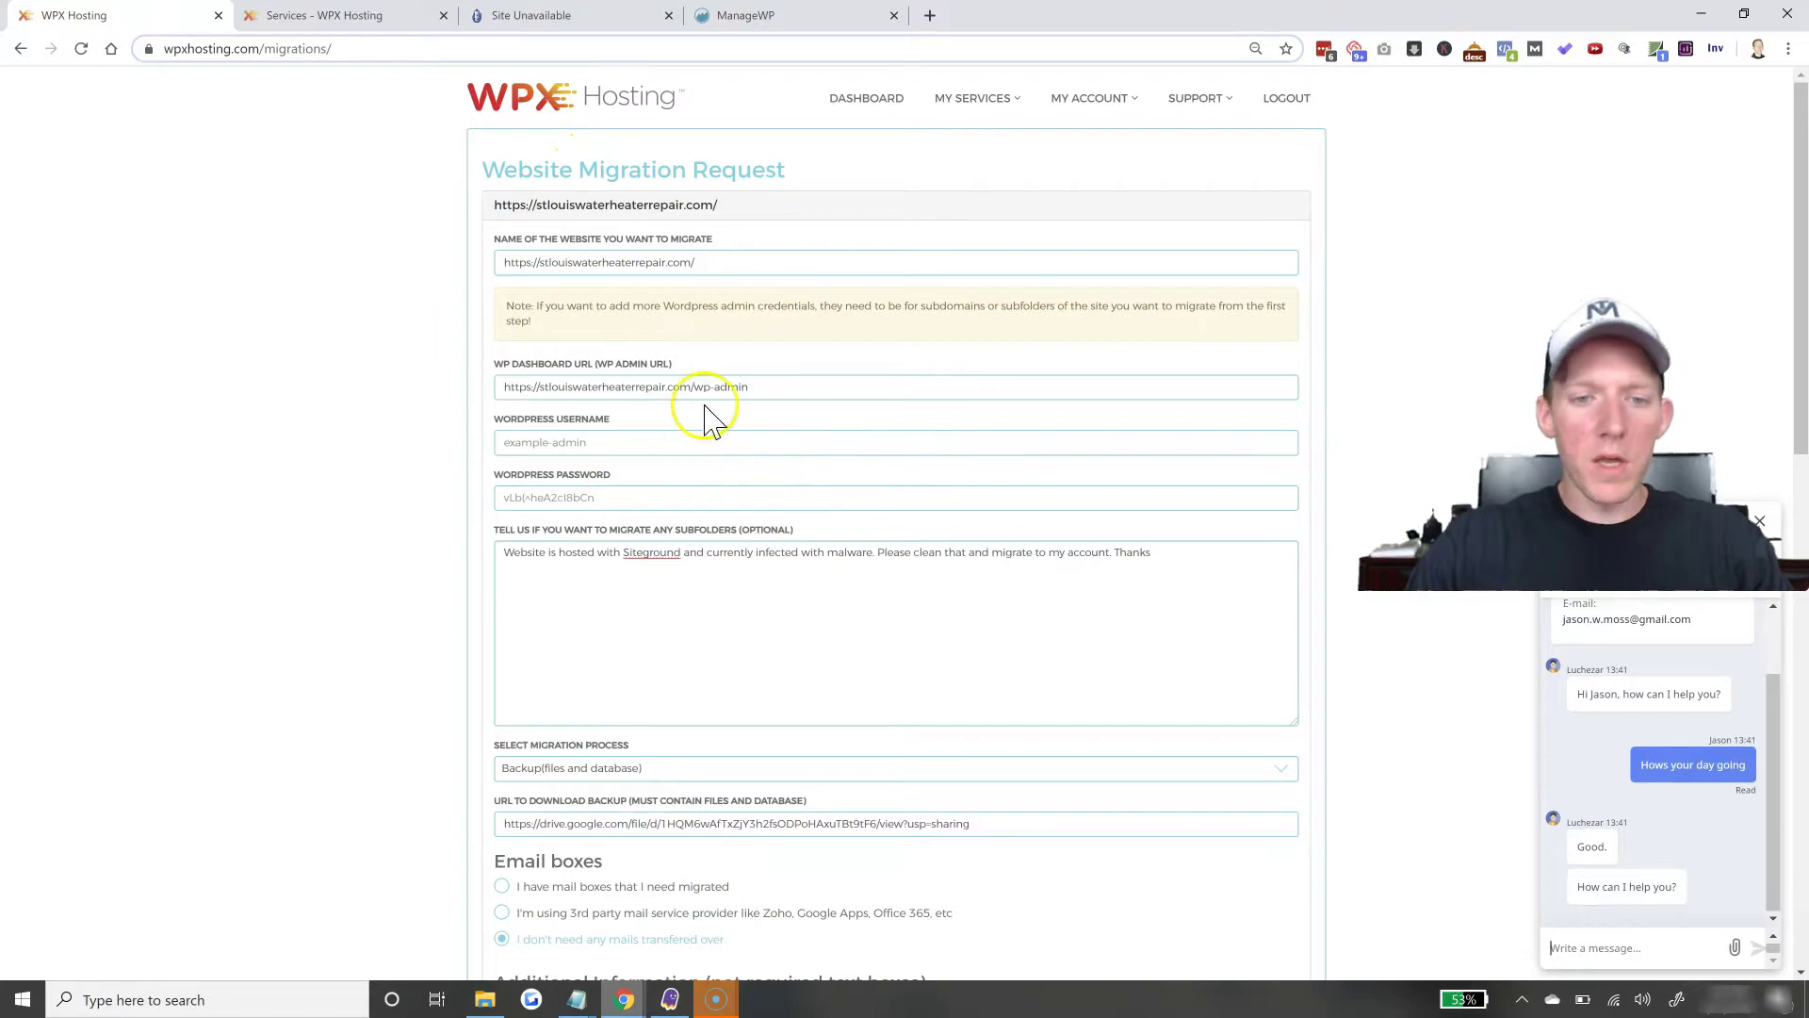
{"action": "scroll", "coordinate": [626, 505], "scroll_direction": "down", "scroll_amount": 1}
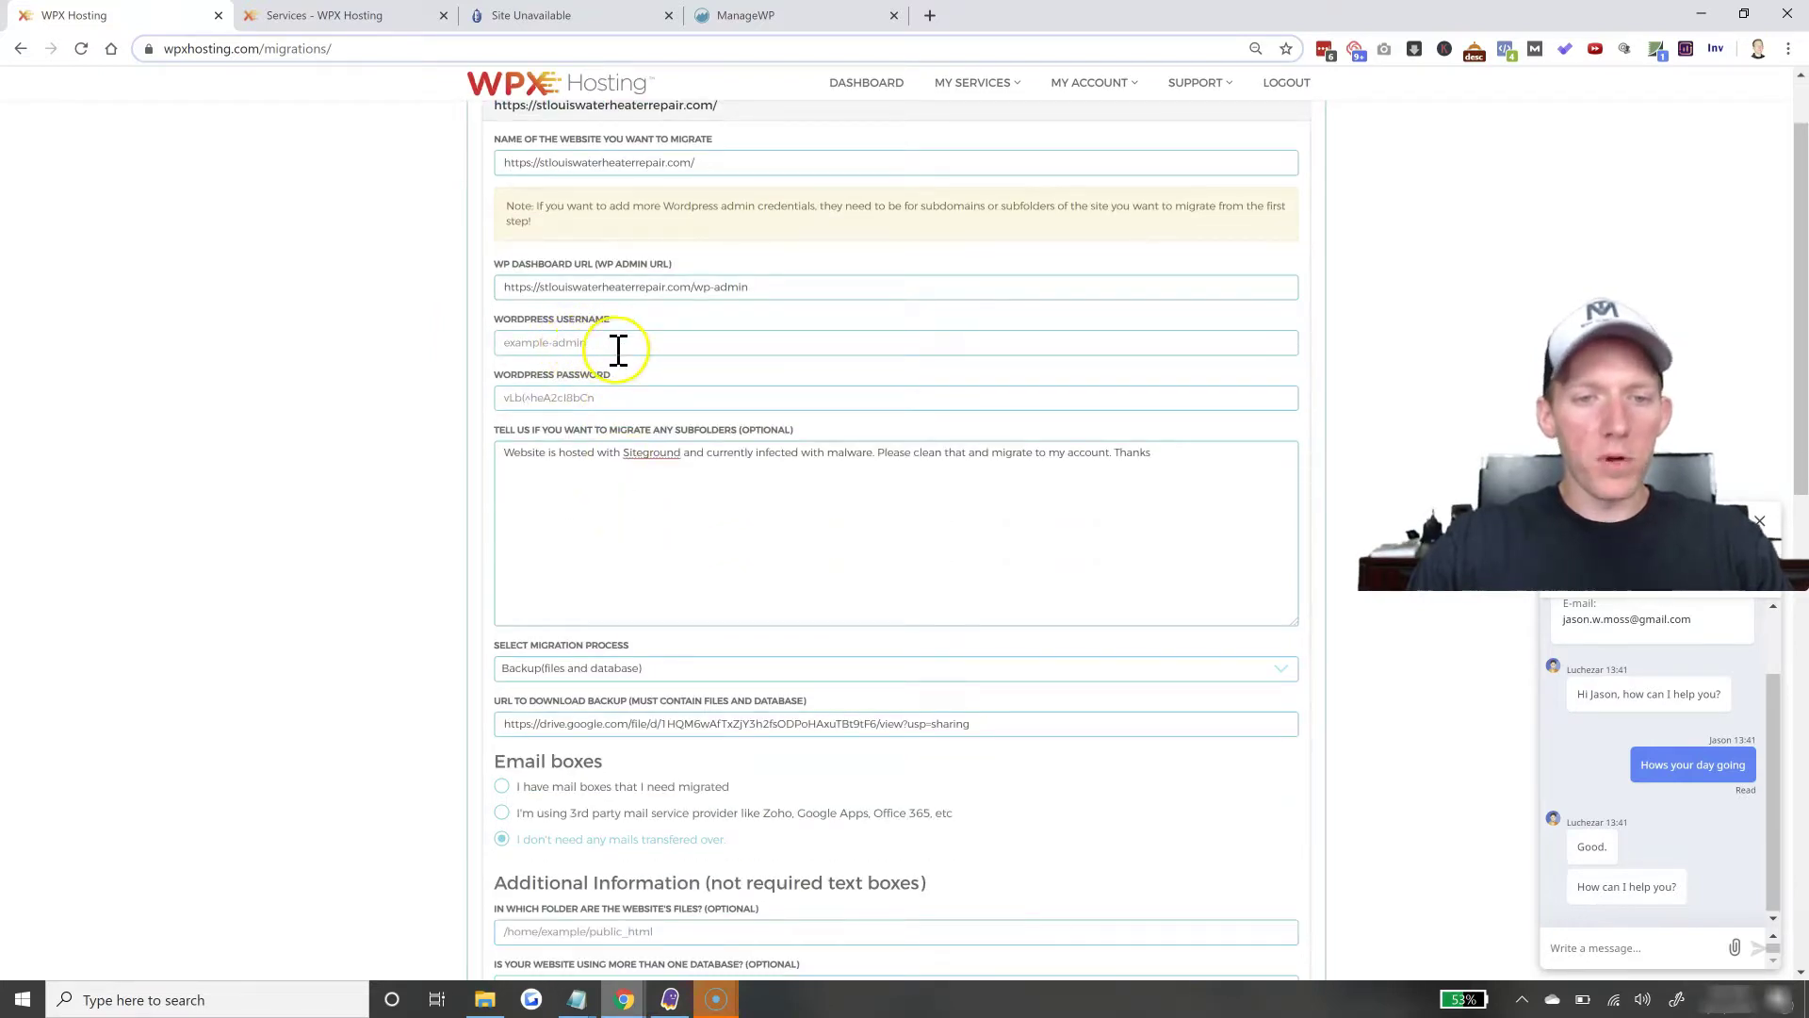
{"action": "scroll", "coordinate": [611, 408], "scroll_direction": "down", "scroll_amount": 12}
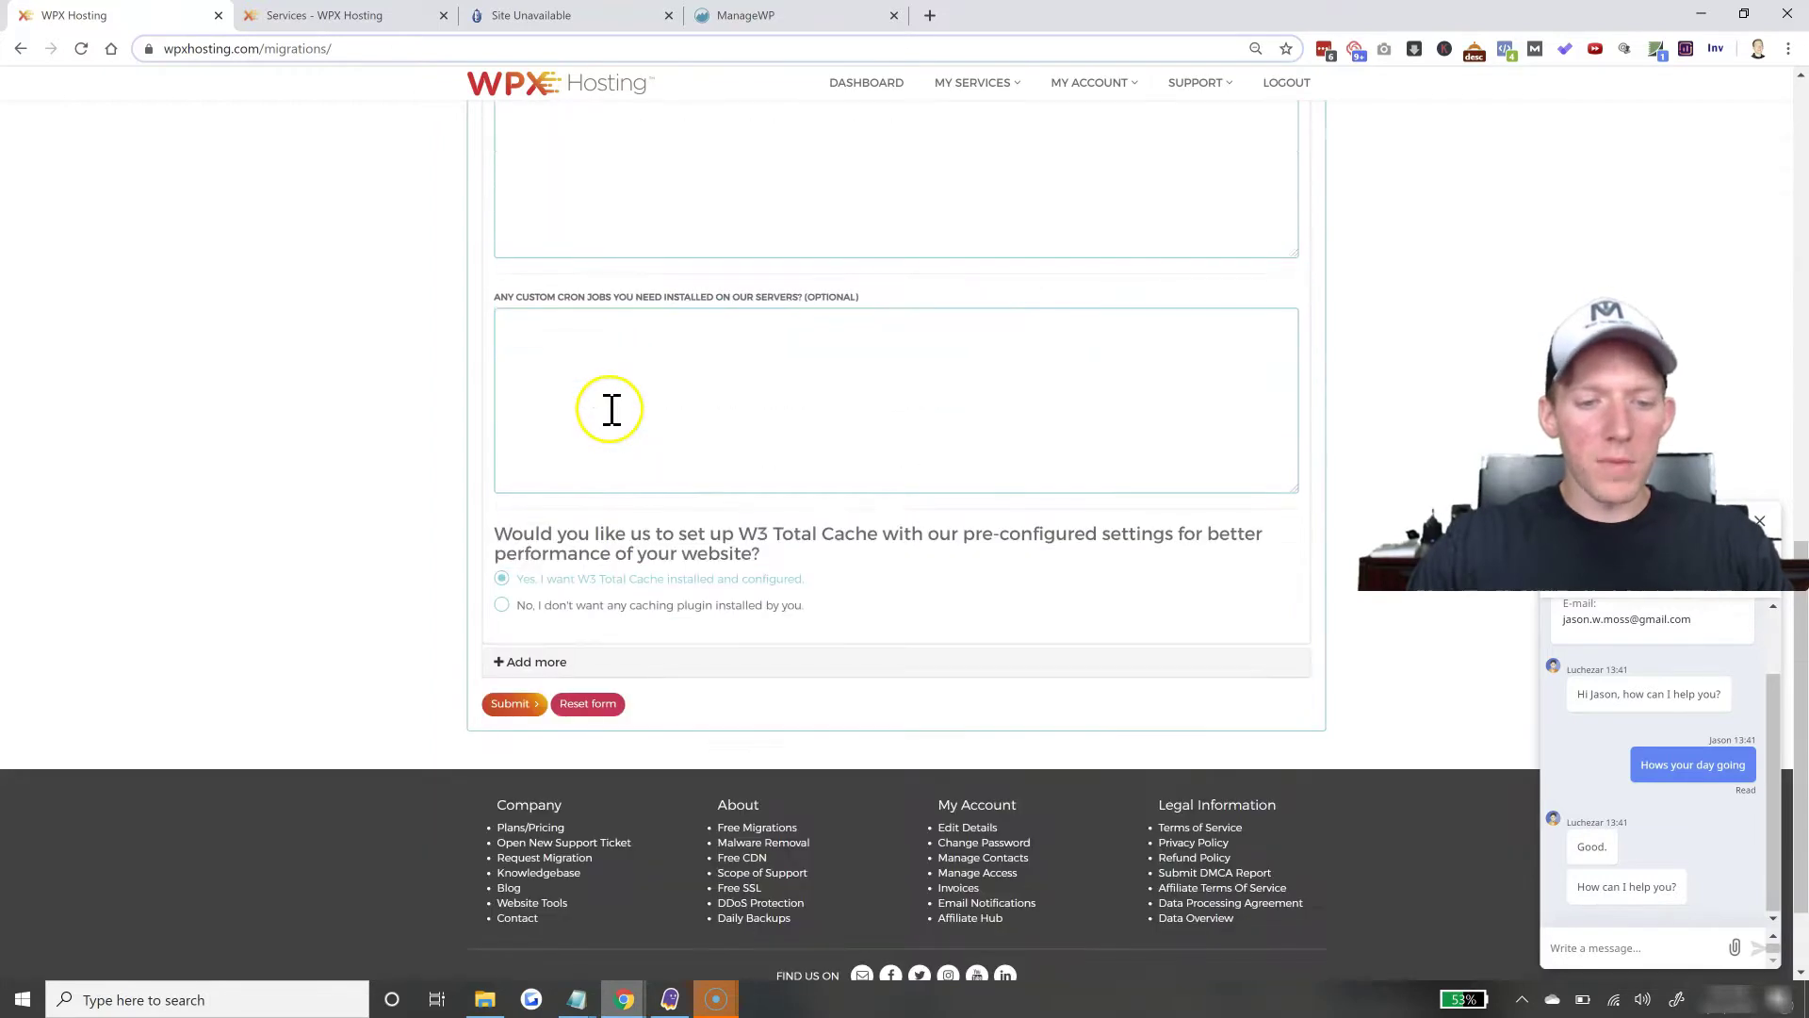
{"action": "scroll", "coordinate": [693, 495], "scroll_direction": "up", "scroll_amount": 6}
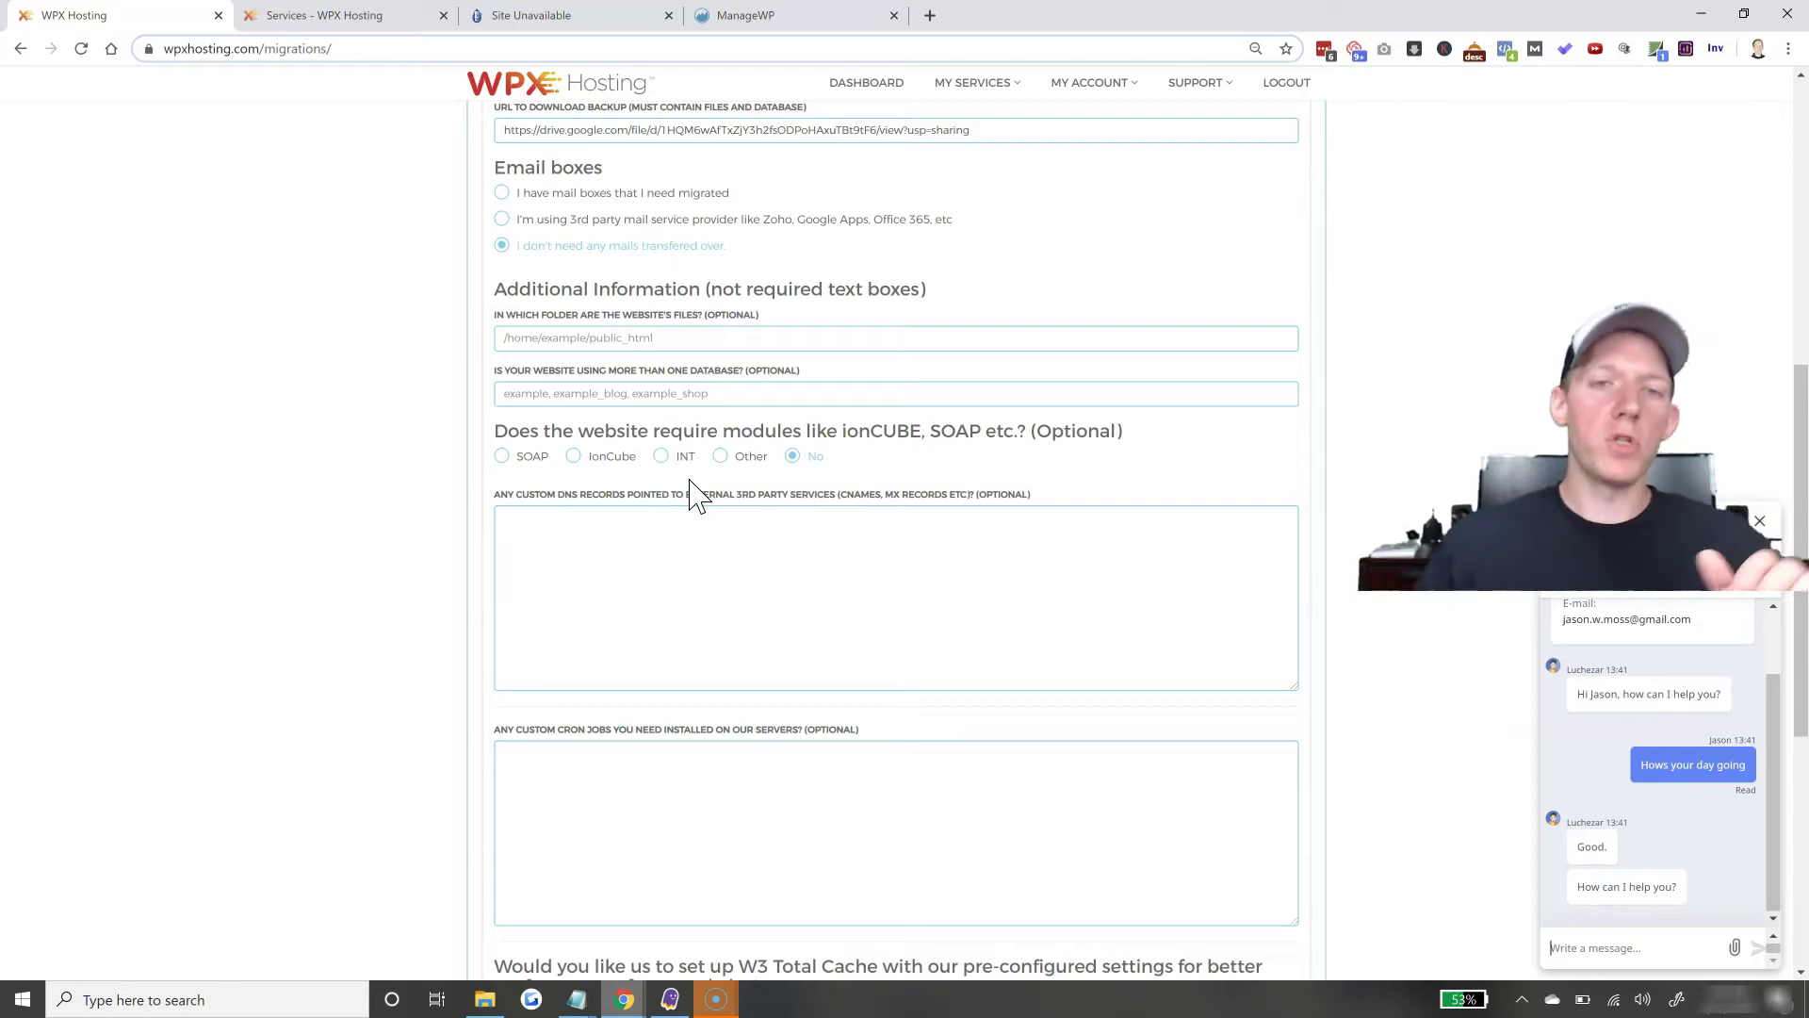
{"action": "left_click", "coordinate": [533, 16]}
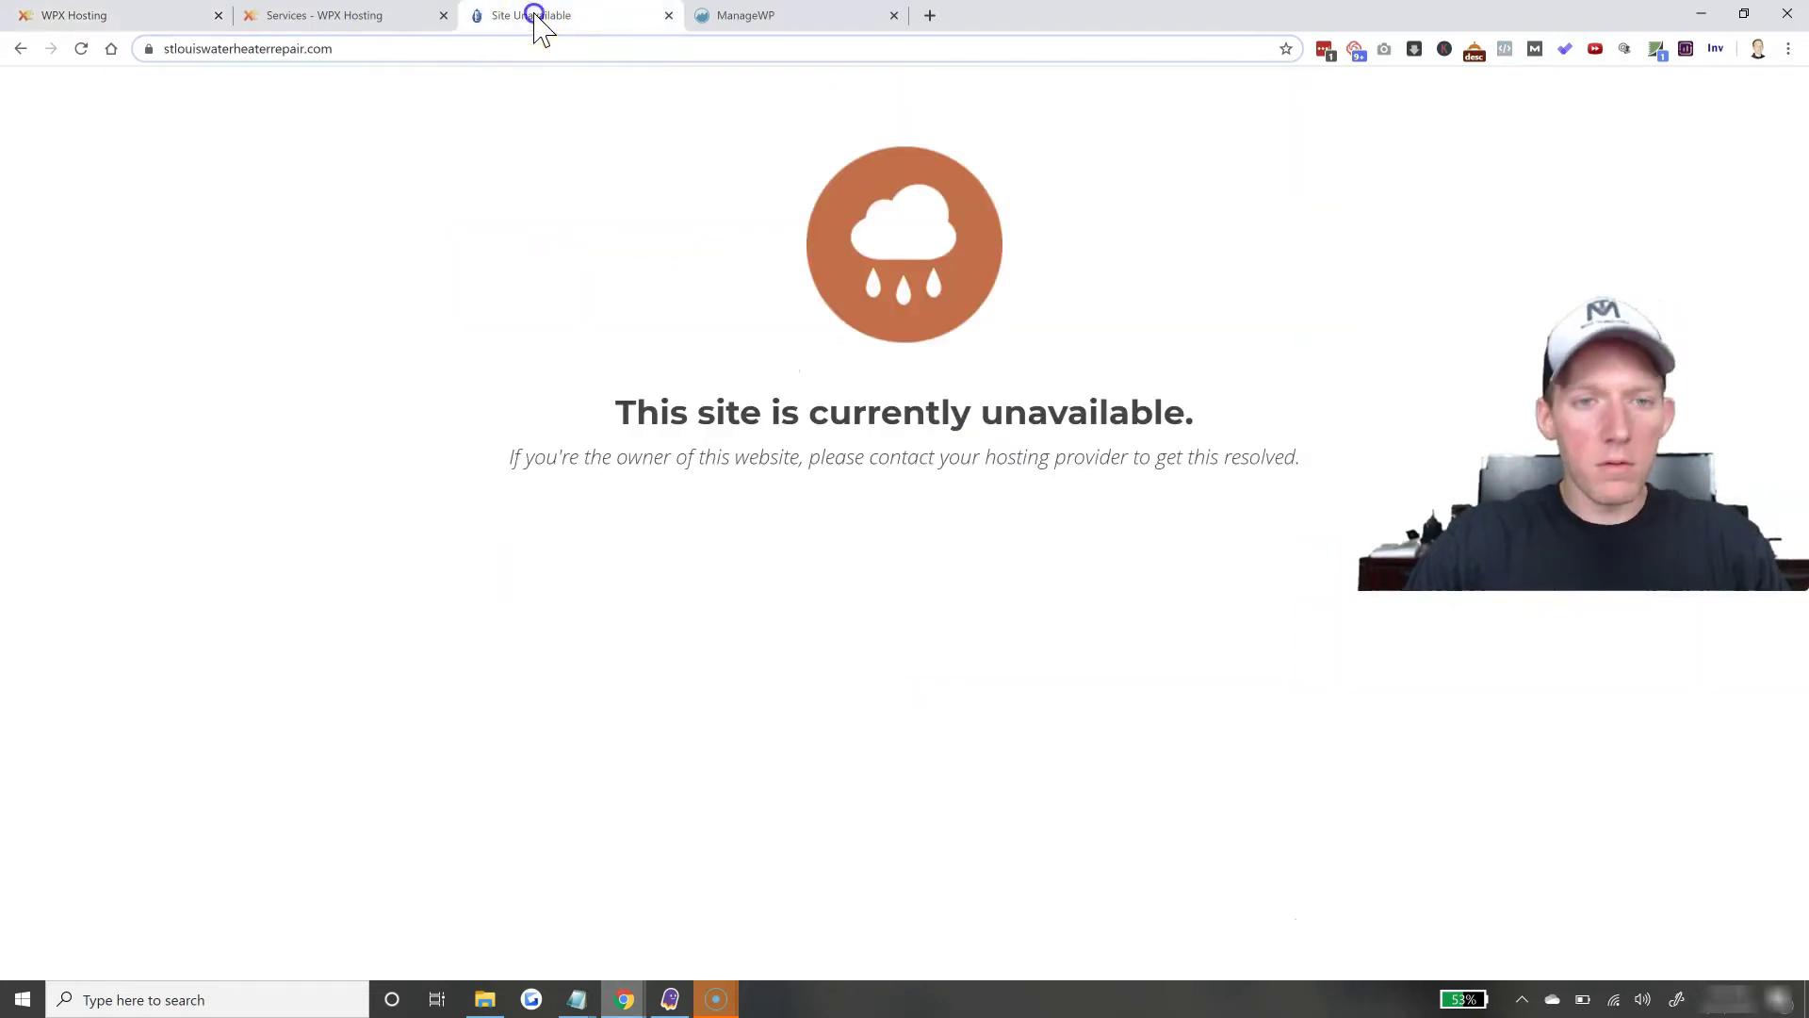
{"action": "left_click", "coordinate": [489, 234]}
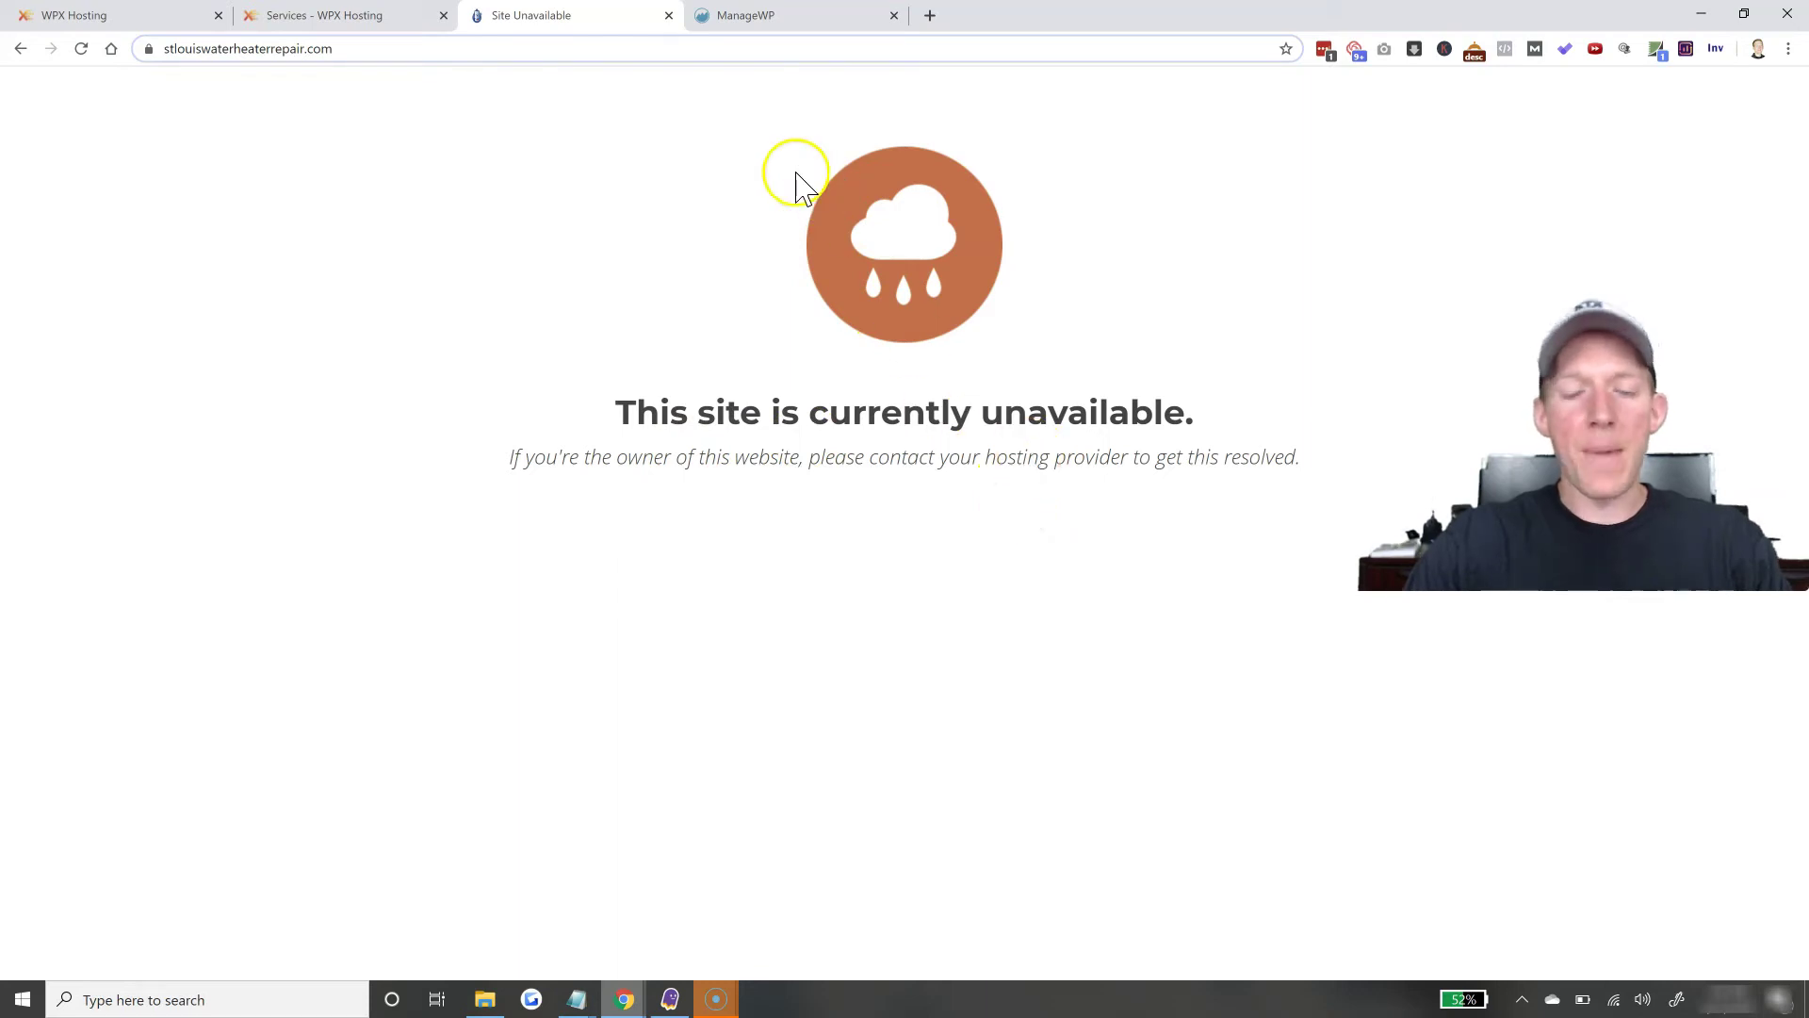
{"action": "left_click", "coordinate": [151, 15]}
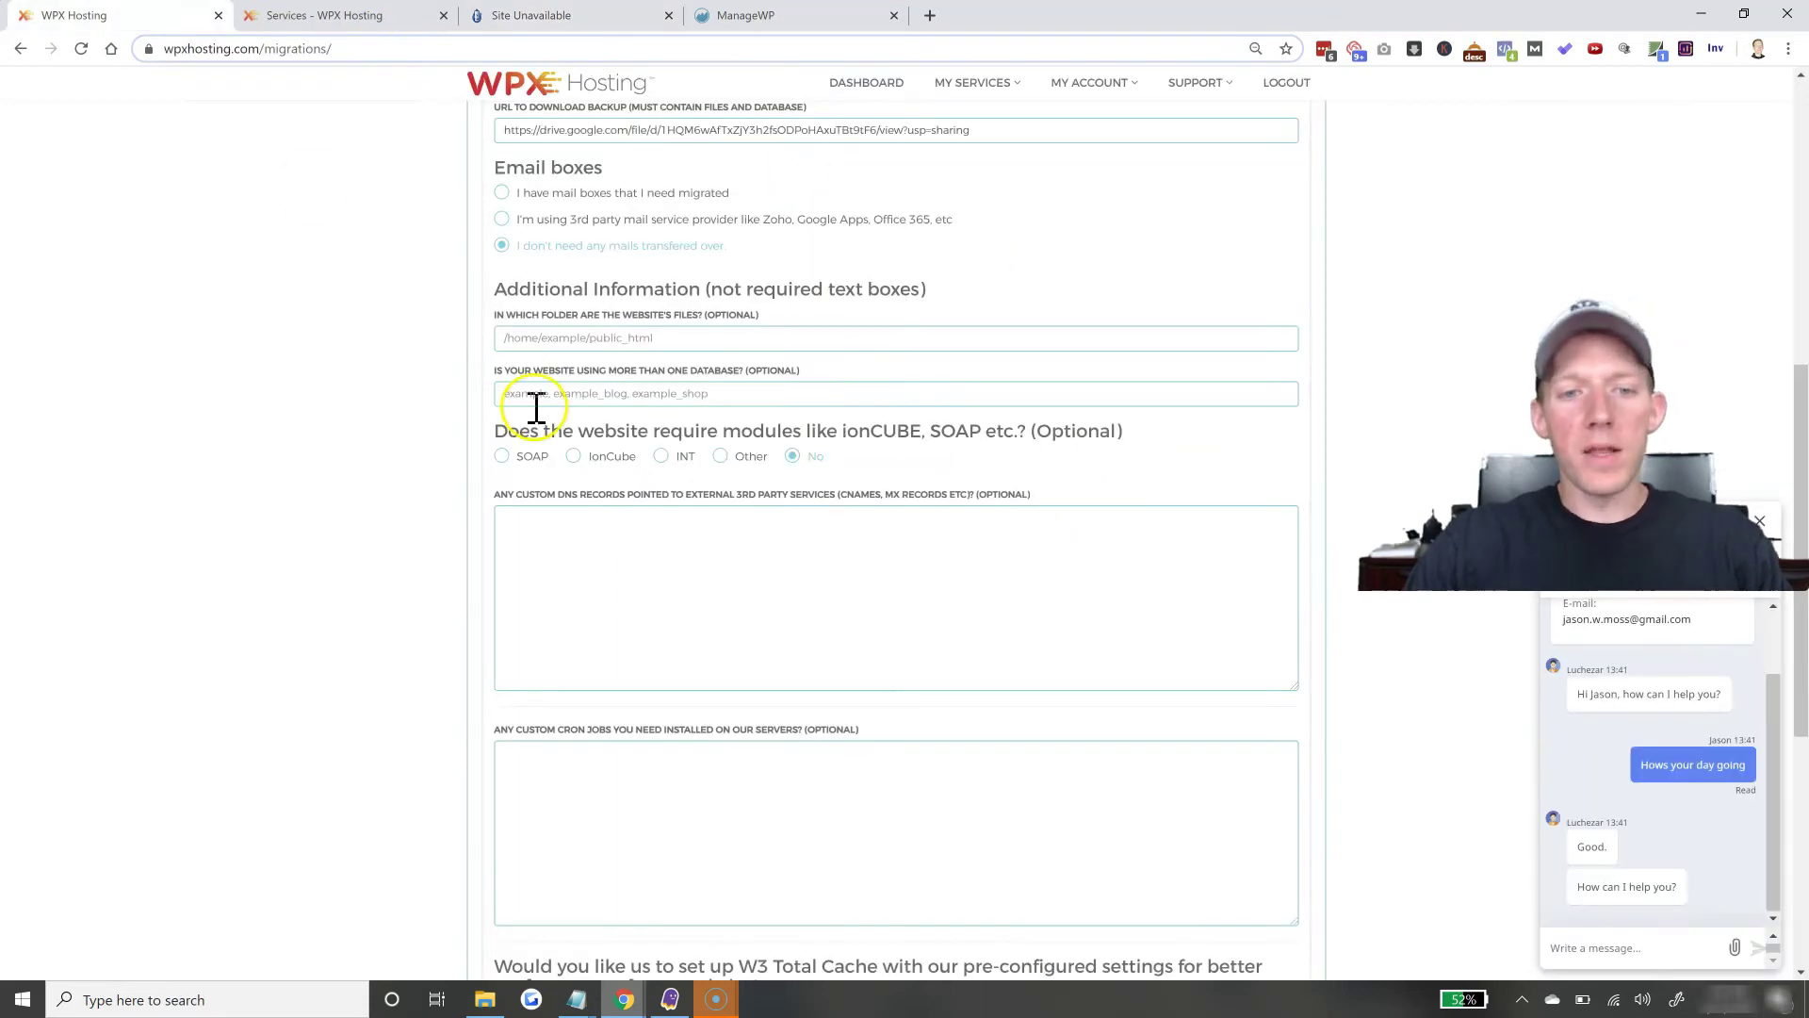